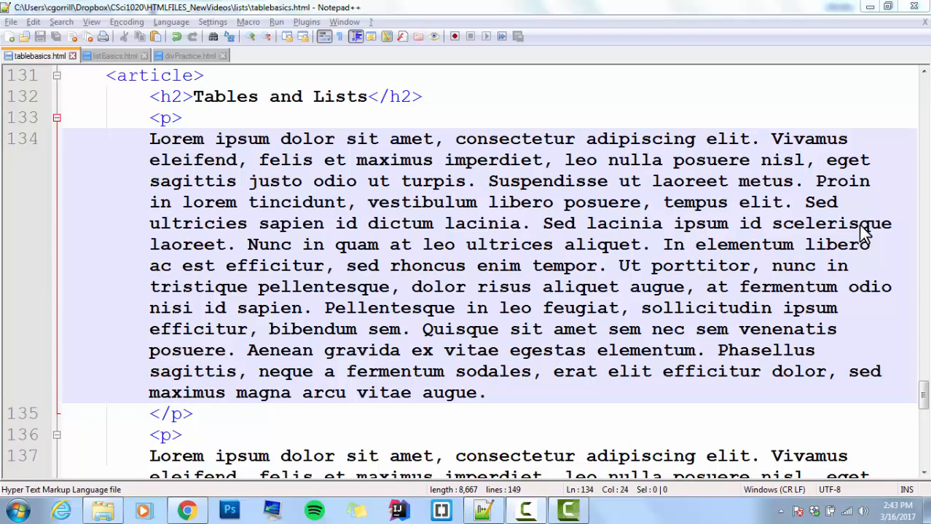
- Insert a <figure></figure> pair on its own lines below the h2, with an indented blank line inside
click(449, 91)
key(Return)
key(Return)
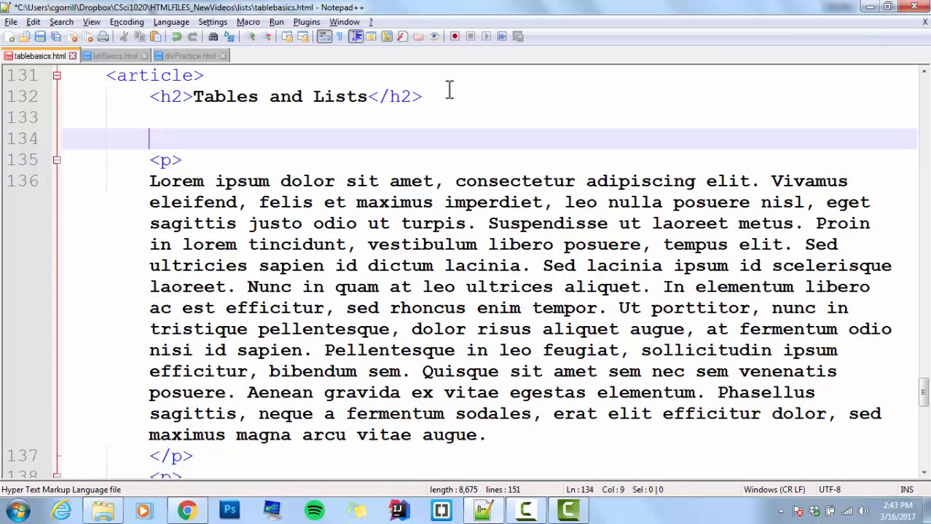
key(Return)
key(Up)
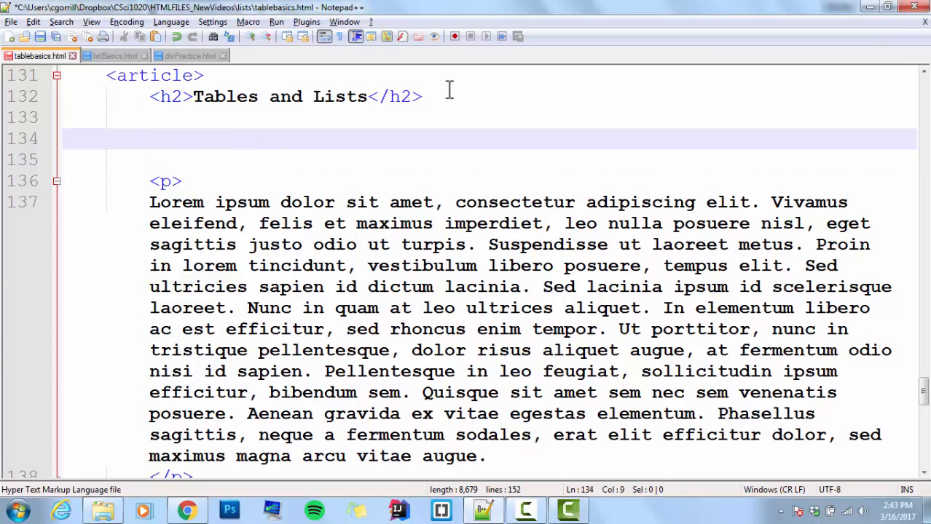
text(<><>)
key(Left)
key(Left)
key(Left)
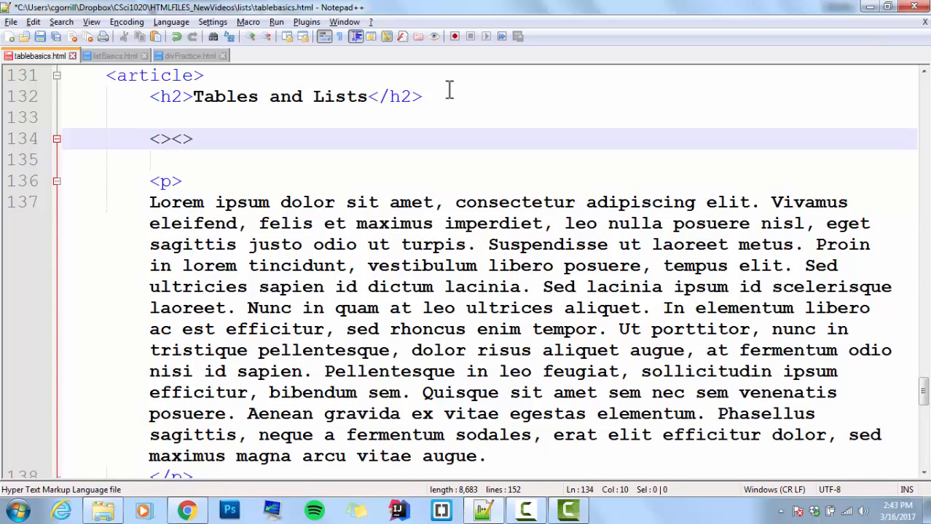
text(fig)
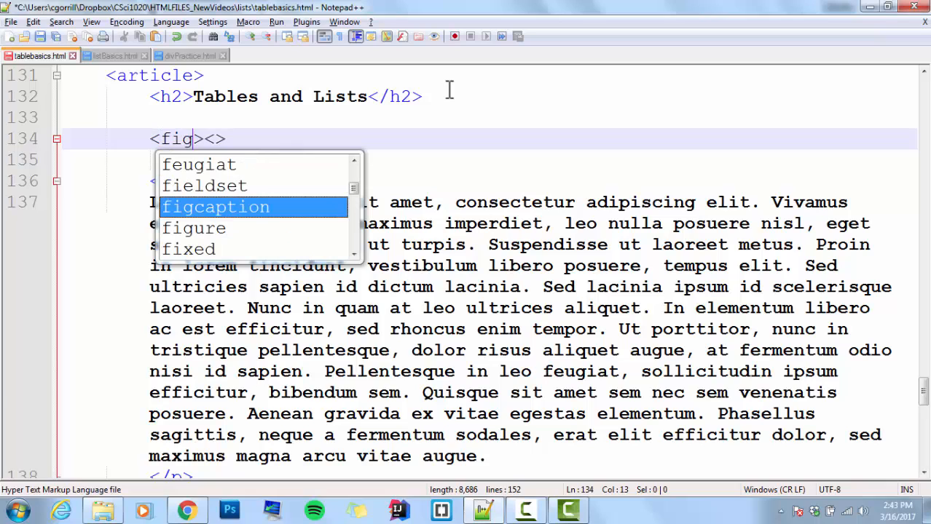
text(ure)
key(Right)
key(Right)
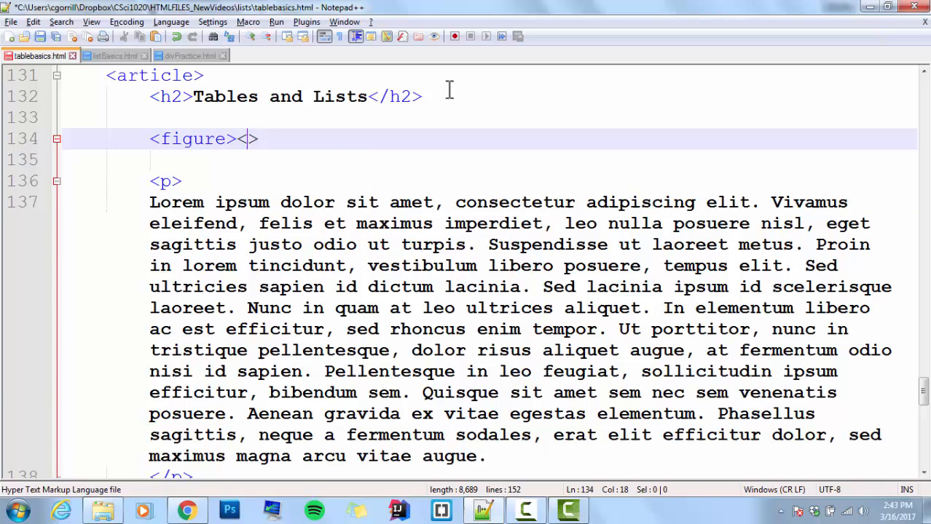
text(/figure)
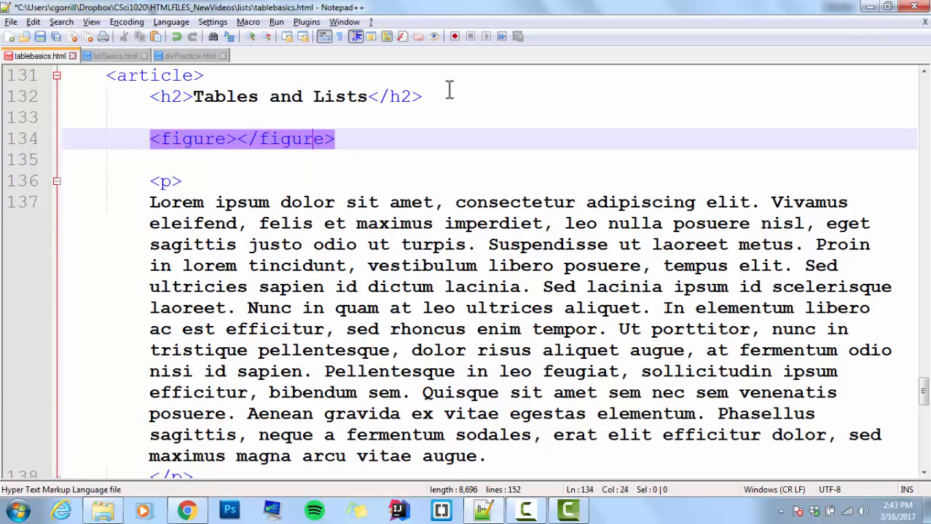
key(Left)
key(Left)
key(Left)
key(Return)
key(Return)
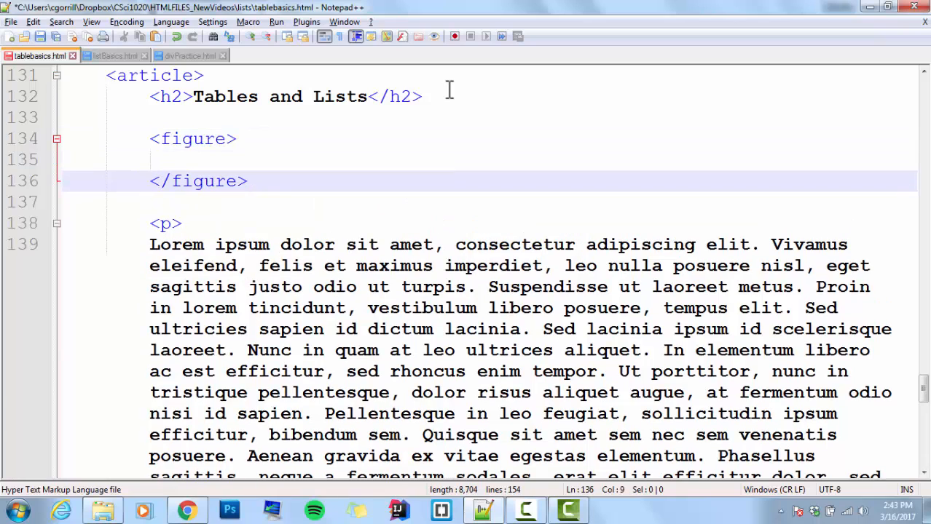
key(Up)
key(Tab)
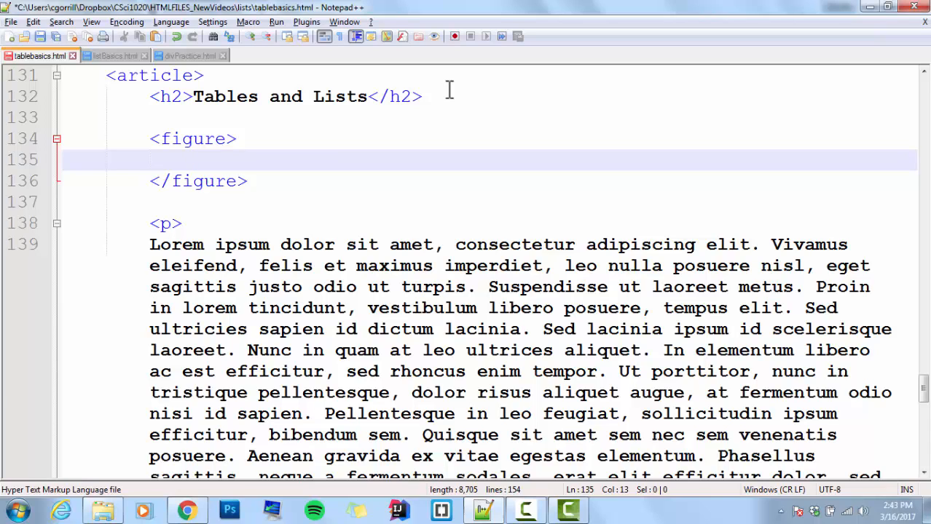
text(<>)
- Add a self-closing <img src="" /> with an empty source inside the figure
key(Left)
text(img sr)
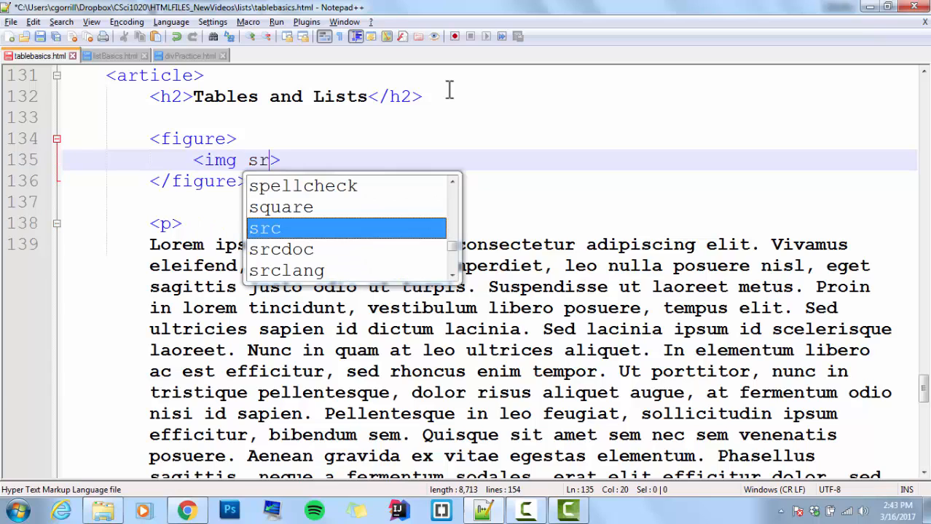
text(c="")
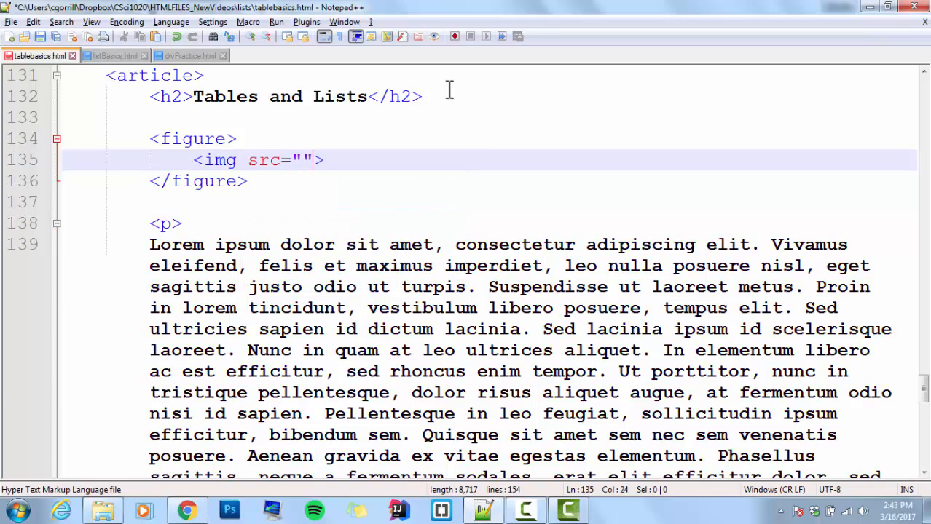
key(Right)
text(/)
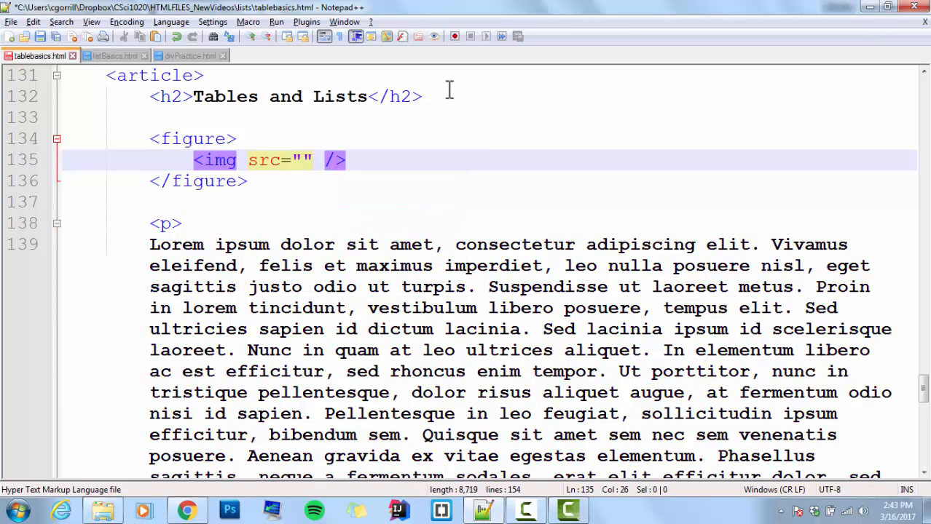
key(End)
key(Return)
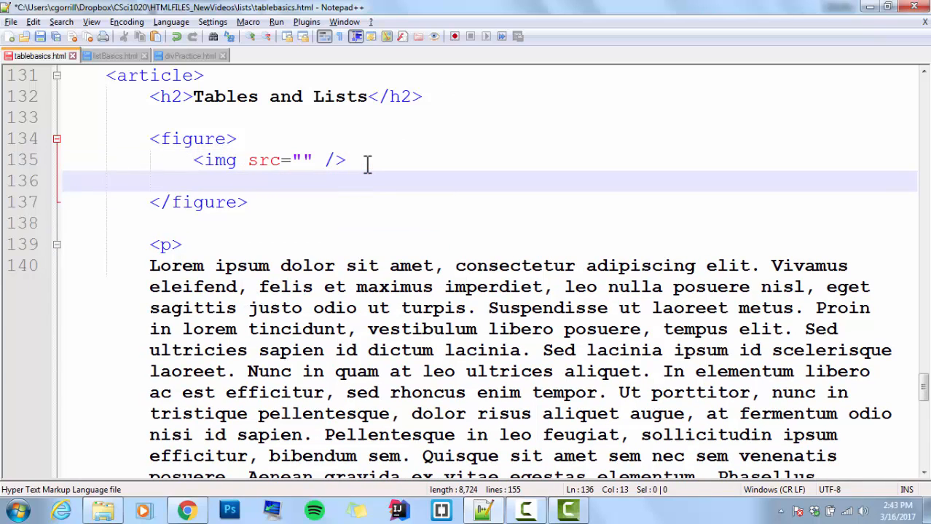
text(fig)
- Add <figcaption>image of a list</figcaption> below the image
key(BackSpace)
key(BackSpace)
key(BackSpace)
text(<><>)
key(Left)
key(Left)
key(Left)
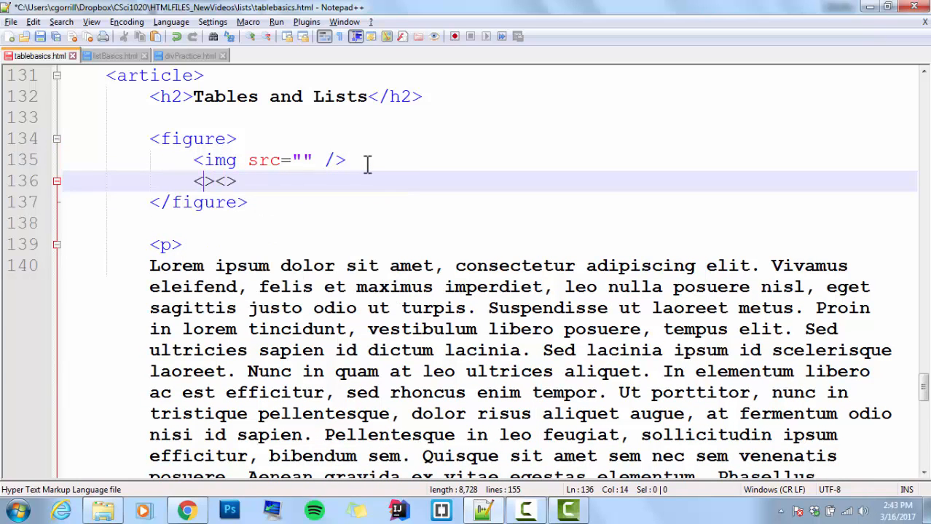
text(fig)
key(Return)
key(Right)
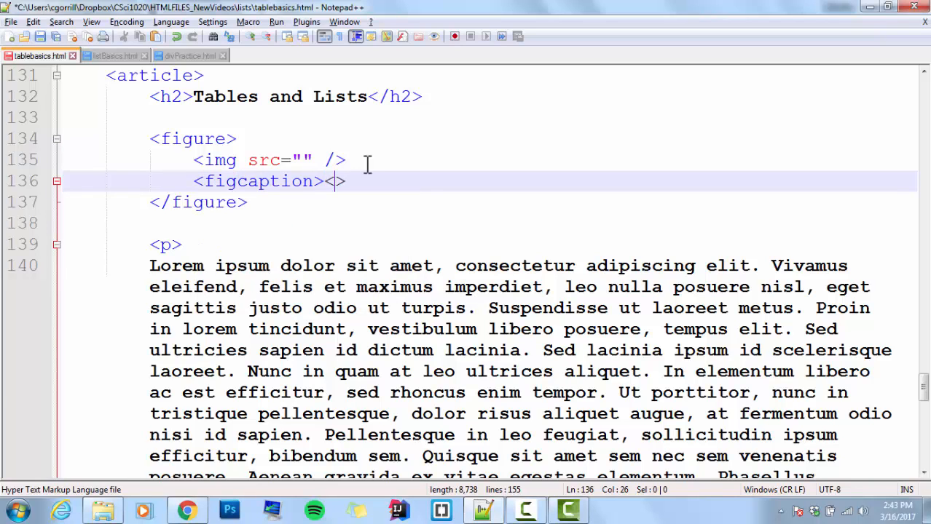
text(/fig)
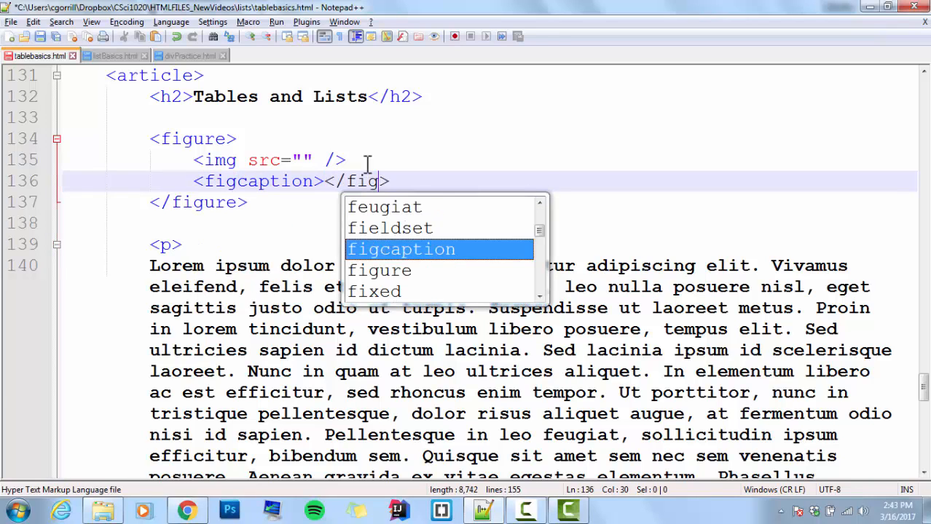
key(Return)
click(324, 182)
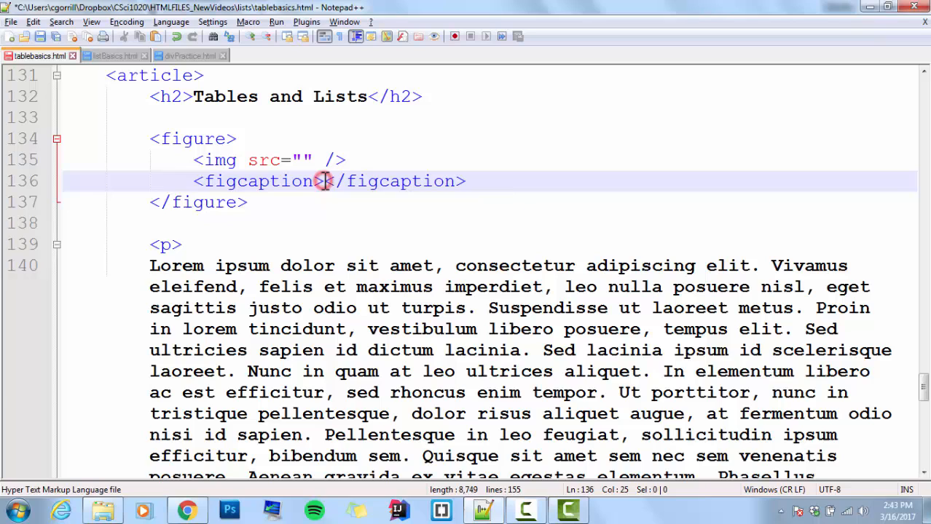
text(Image of a )
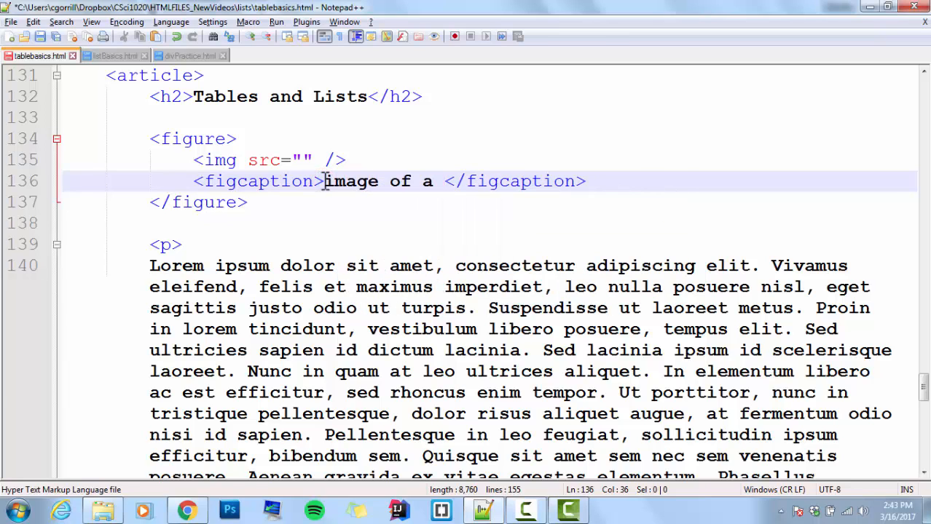
text(list)
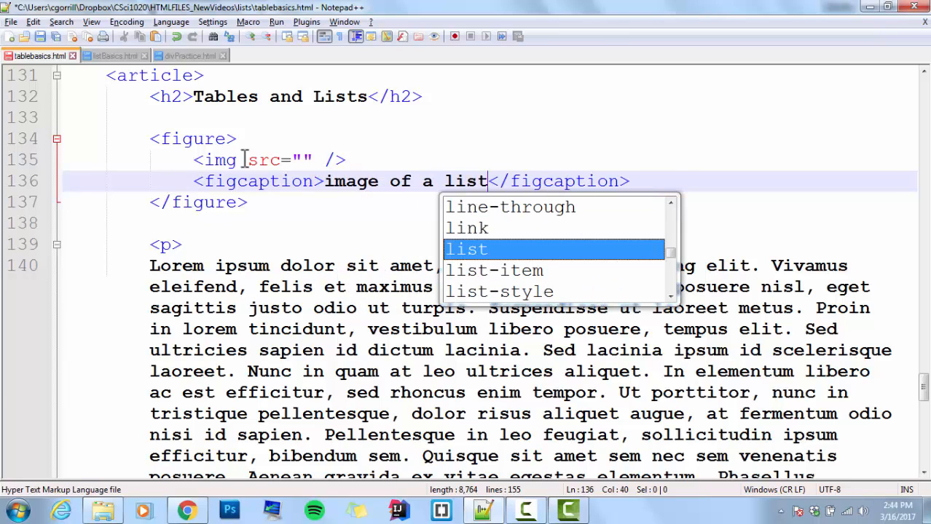
click(357, 159)
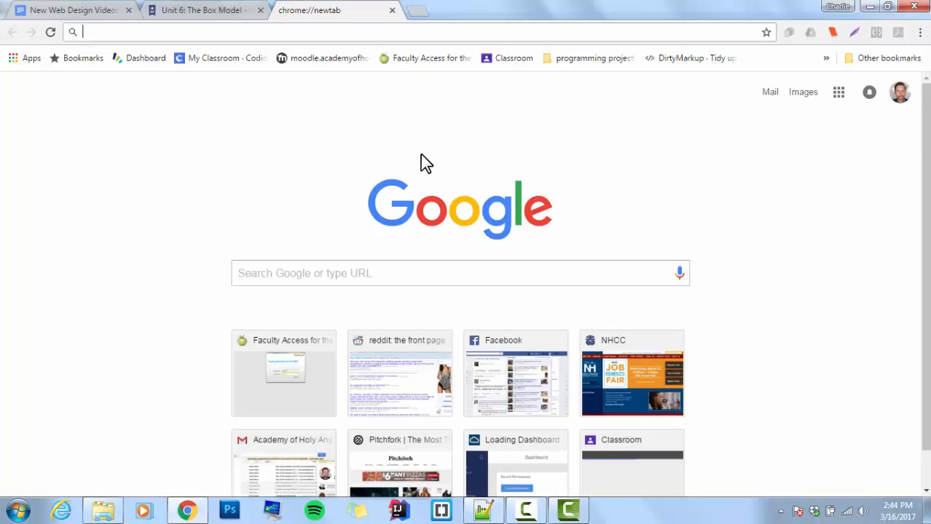
text(html list)
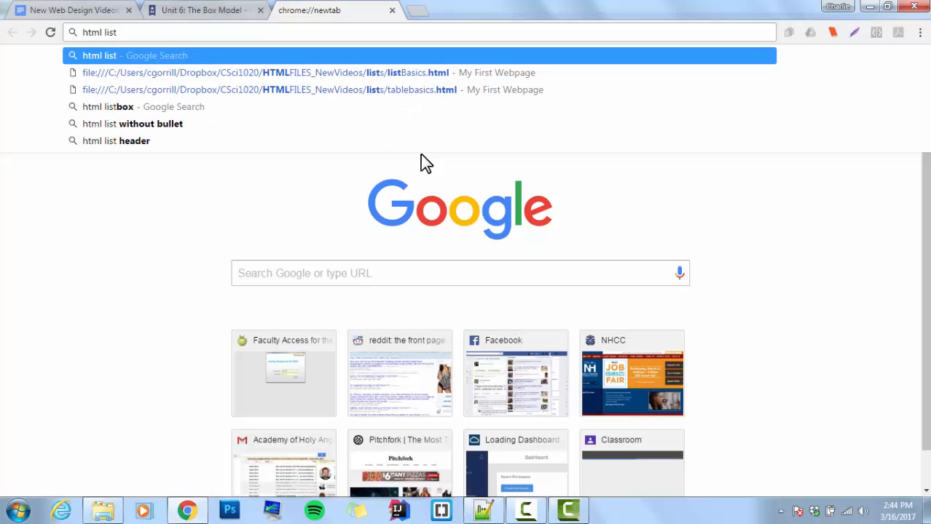
text(s)
- Search Google Images for 'html lists' and copy the Nesting lists image's web address
key(Return)
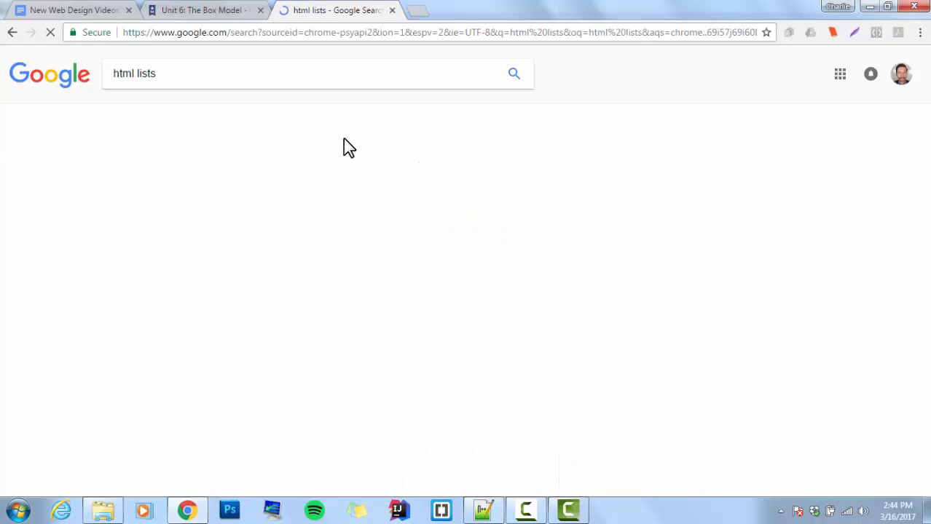
click(161, 113)
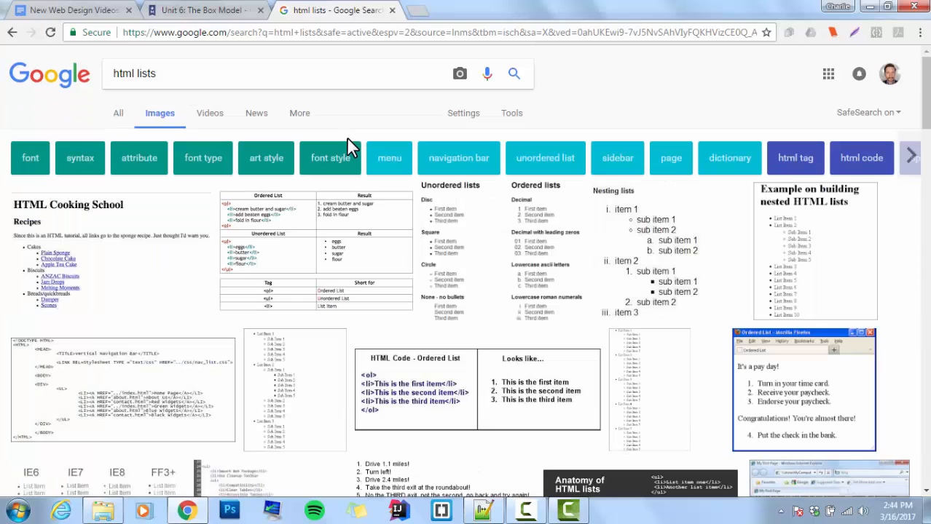
click(652, 255)
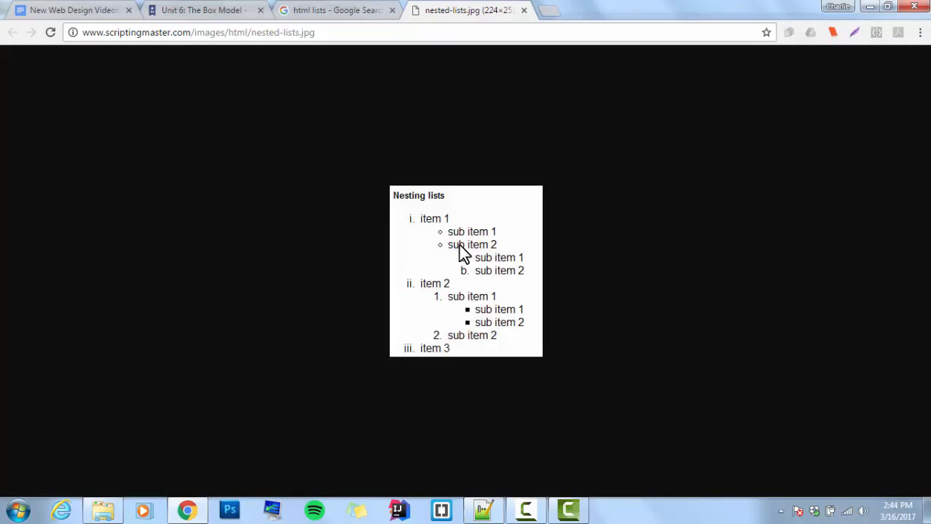
right_click(456, 248)
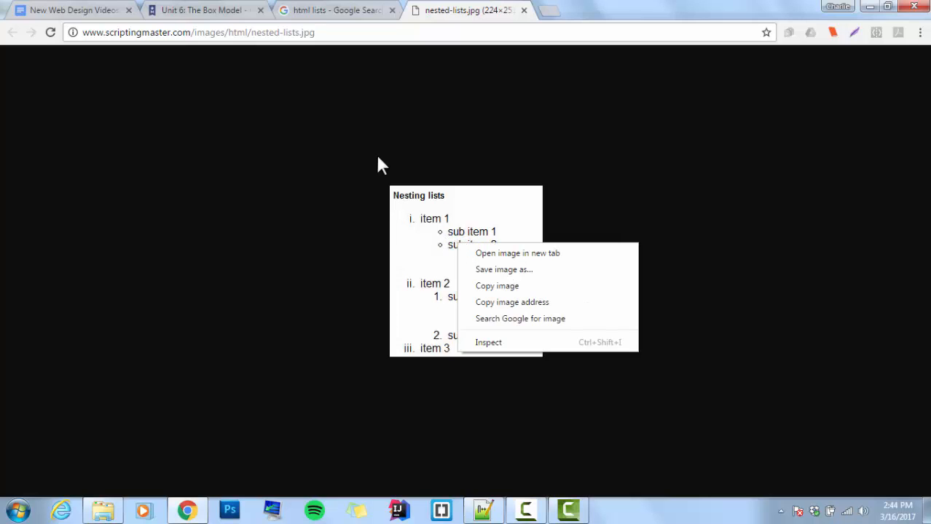
click(276, 32)
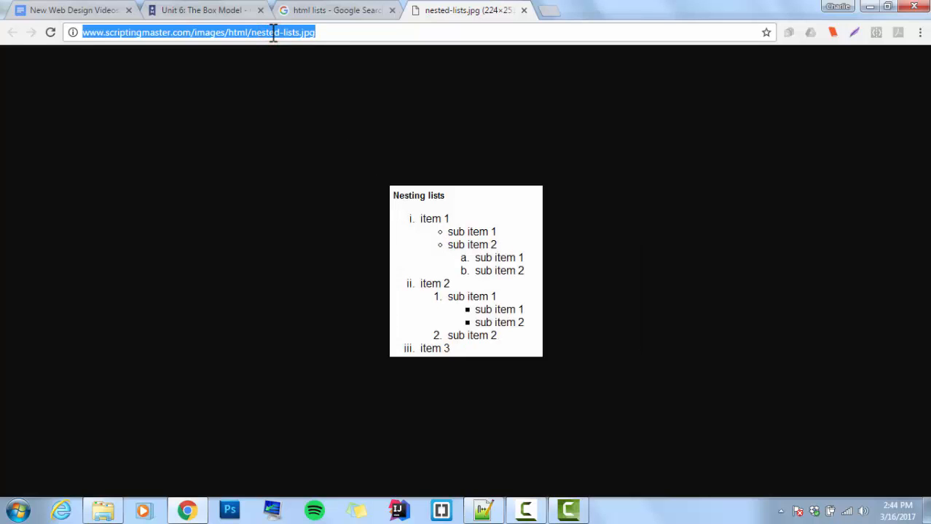
- Paste the nested-lists.jpg address into the img src in tablebasics.html and save
click(483, 511)
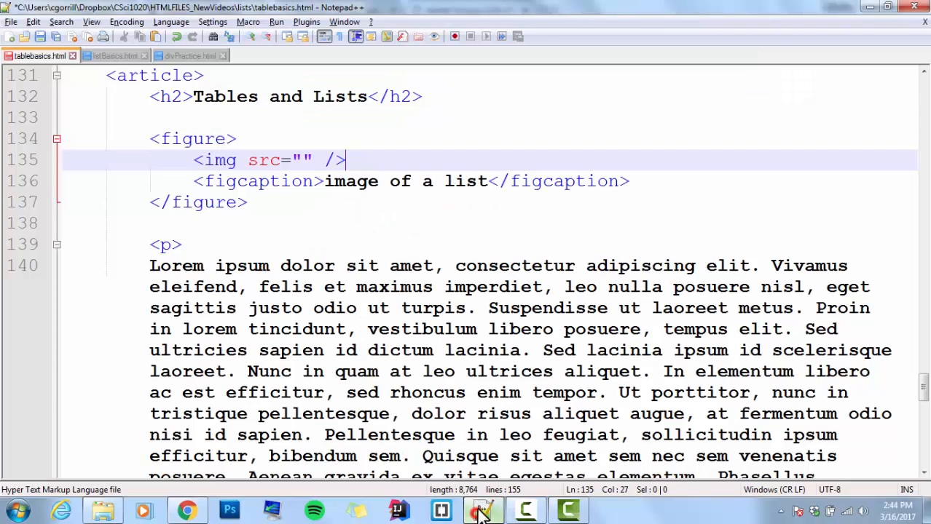
click(306, 160)
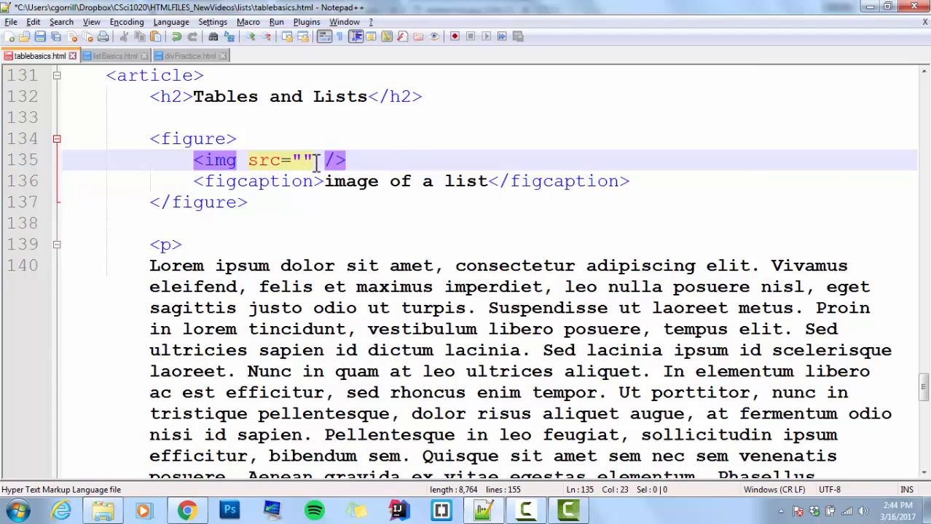
text(http://www.scriptingmaster.com/images/html/nested-lists.jpg)
key(ctrl+s)
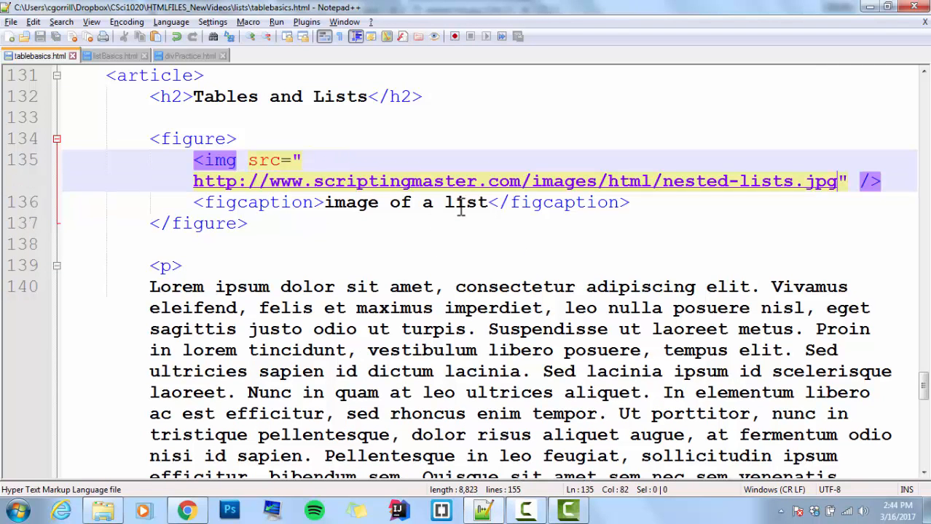
- View the rendered tablebasics page in Chrome, showing only the caption, then return to Notepad++
key(alt+Tab)
key(ctrl+Tab)
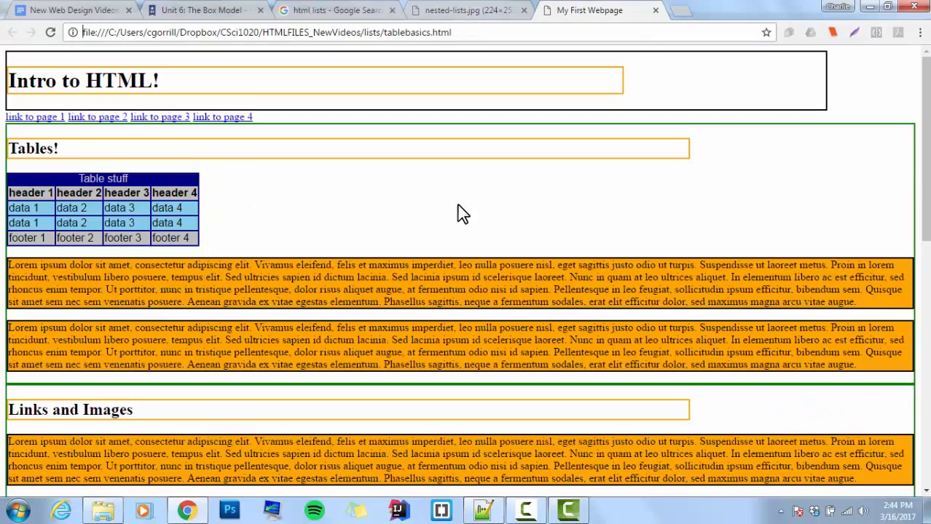
scroll(384, 235, down, 4)
scroll(384, 235, down, 4)
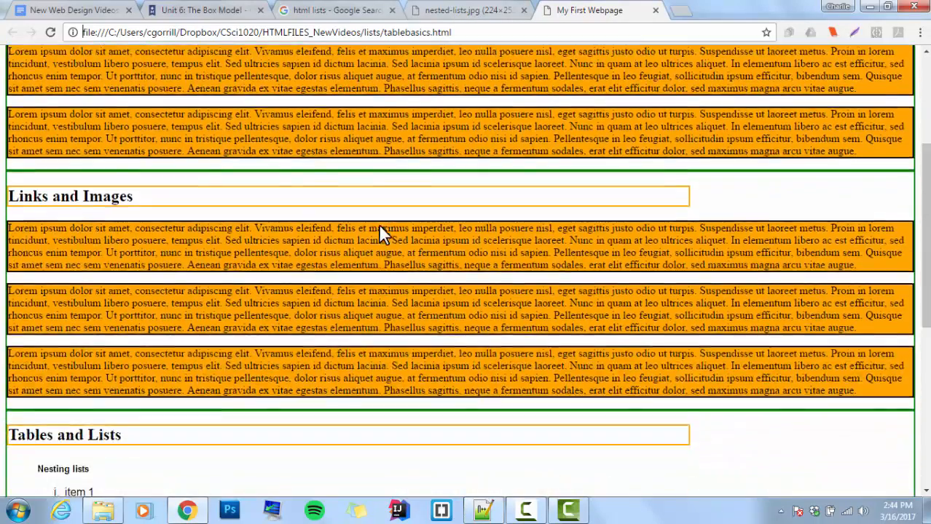
scroll(384, 235, down, 3)
scroll(384, 234, down, 3)
scroll(384, 234, down, 1)
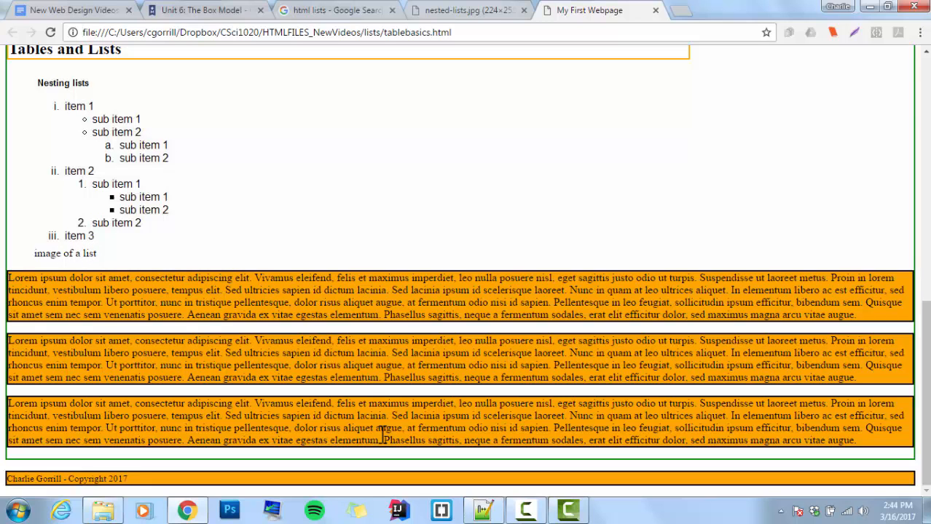
click(483, 510)
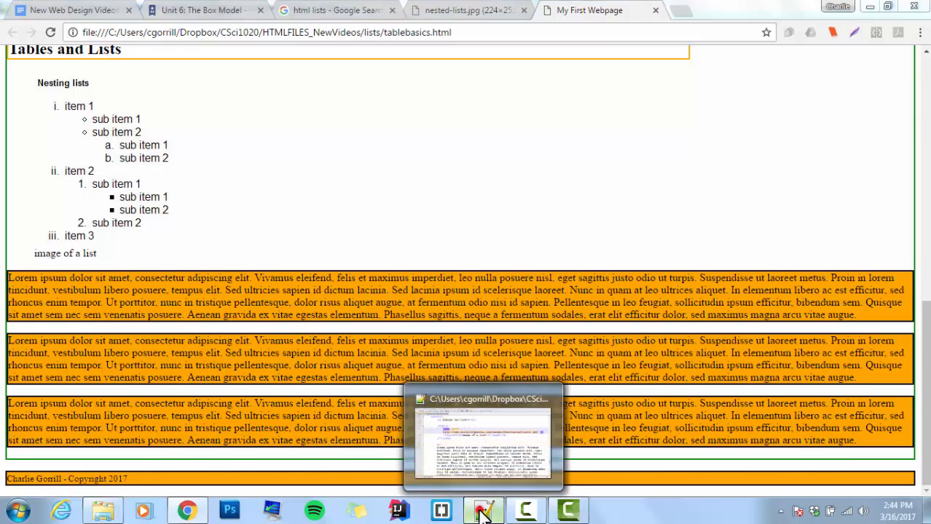
scroll(270, 335, up, 5)
scroll(270, 335, up, 5)
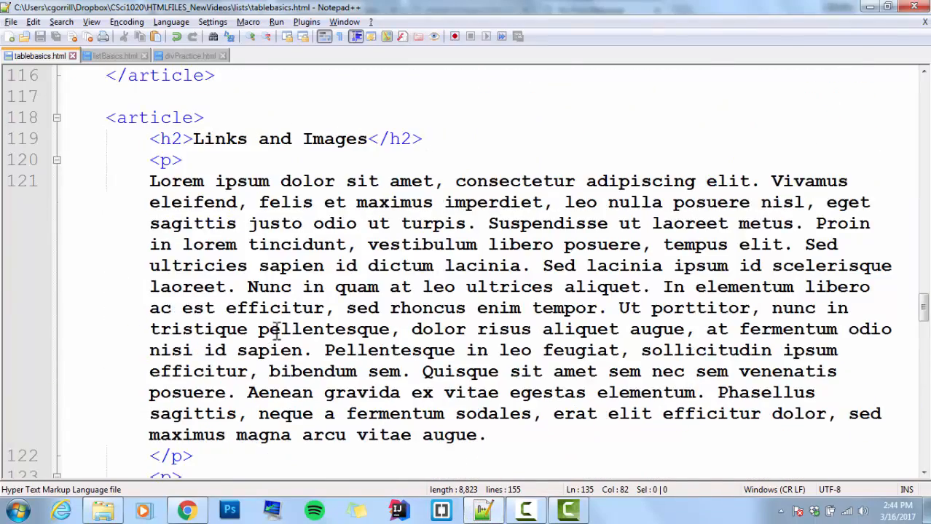
scroll(281, 329, up, 5)
scroll(281, 329, up, 8)
scroll(281, 329, up, 5)
scroll(282, 329, up, 1)
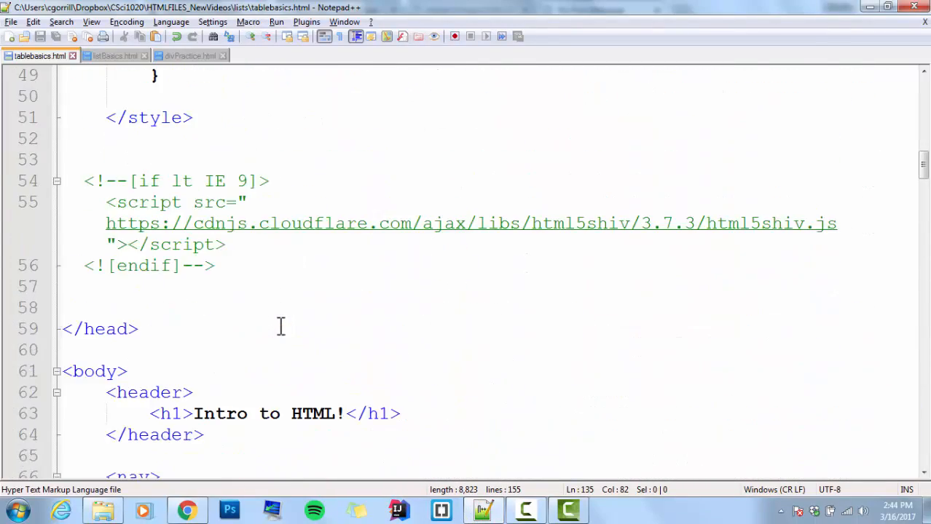
scroll(281, 329, down, 6)
scroll(281, 329, up, 7)
scroll(281, 329, up, 7)
scroll(281, 329, up, 7)
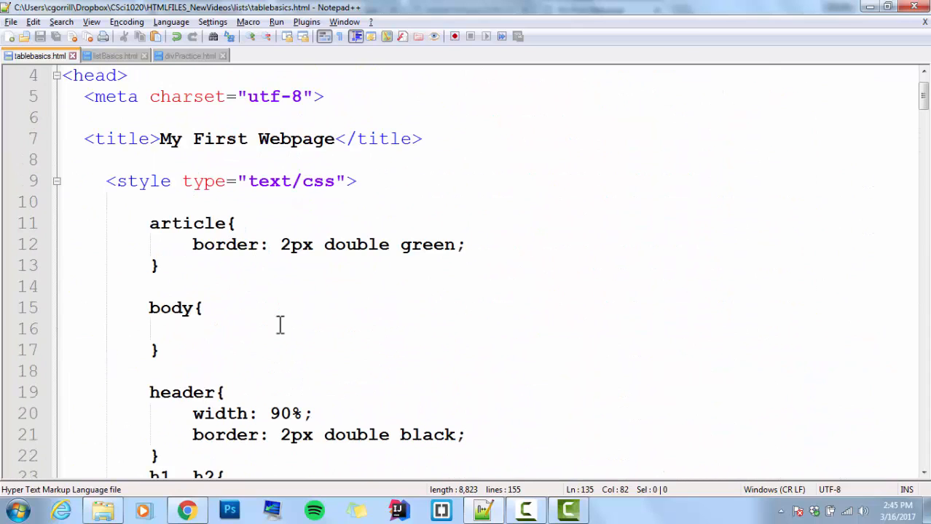
- Delete the border, width and background declarations from the article, header, h1/h2 and p rules
drag(466, 245, 195, 245)
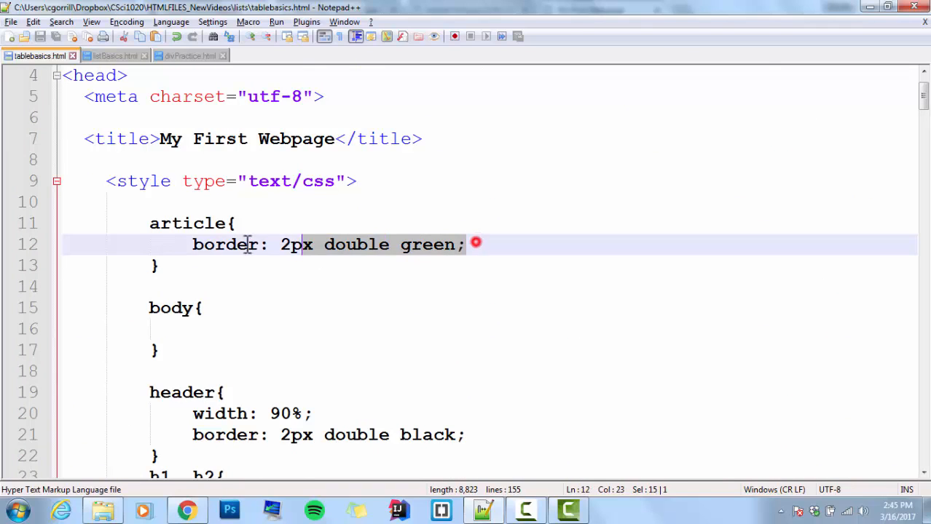
key(Delete)
scroll(328, 373, down, 2)
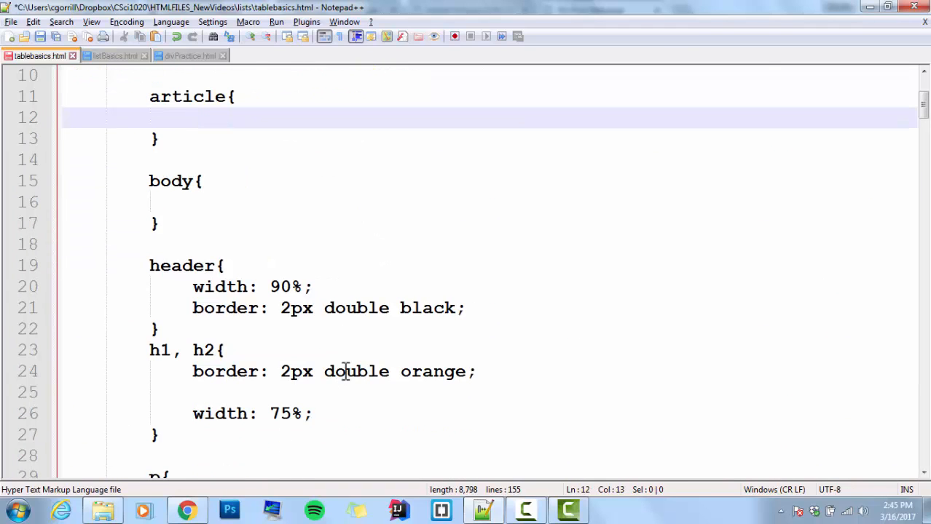
drag(464, 308, 193, 287)
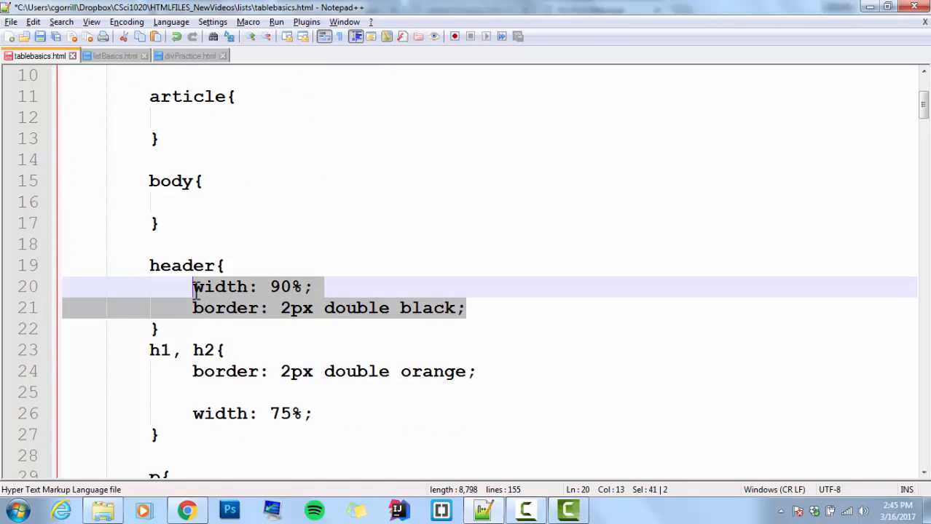
key(Delete)
drag(318, 393, 193, 351)
key(Delete)
scroll(378, 357, down, 3)
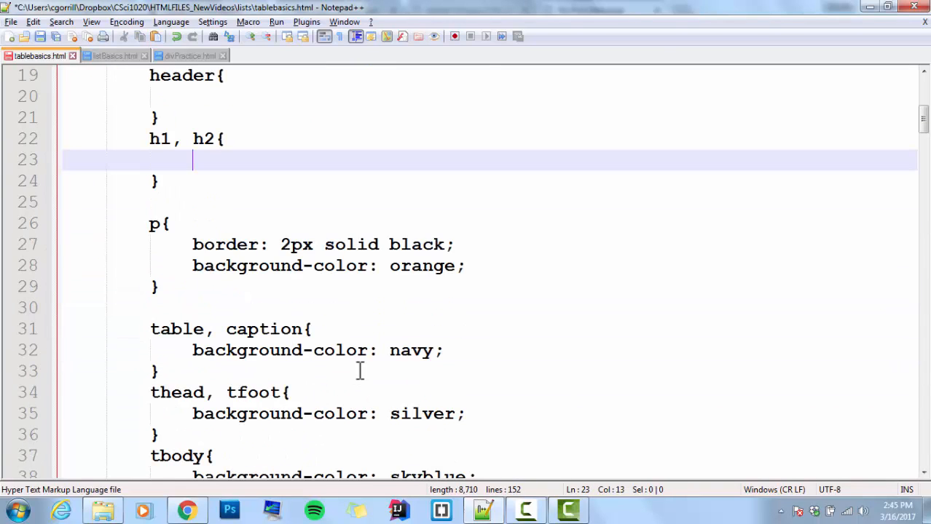
drag(466, 266, 193, 245)
key(Delete)
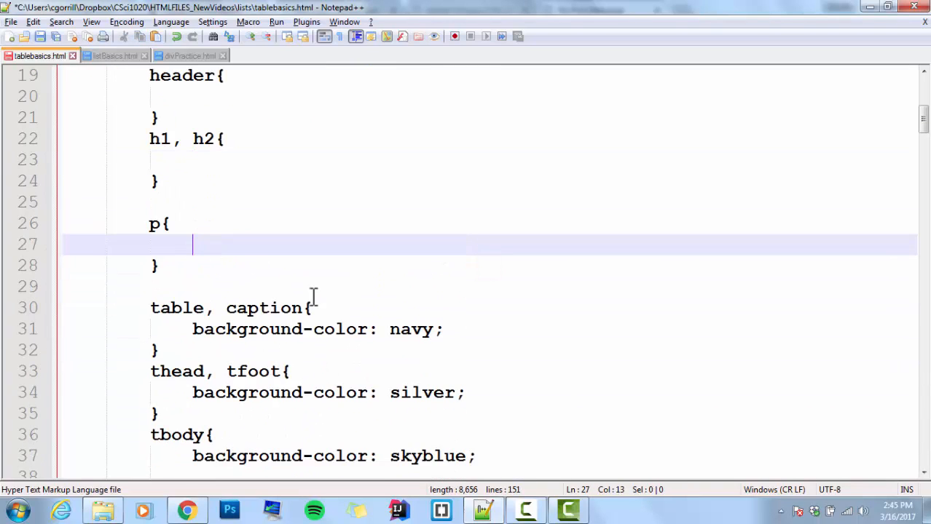
- Delete the background, colour and font declarations from the table, caption, thead, tfoot and tbody rules, and save
drag(442, 329, 193, 329)
key(Delete)
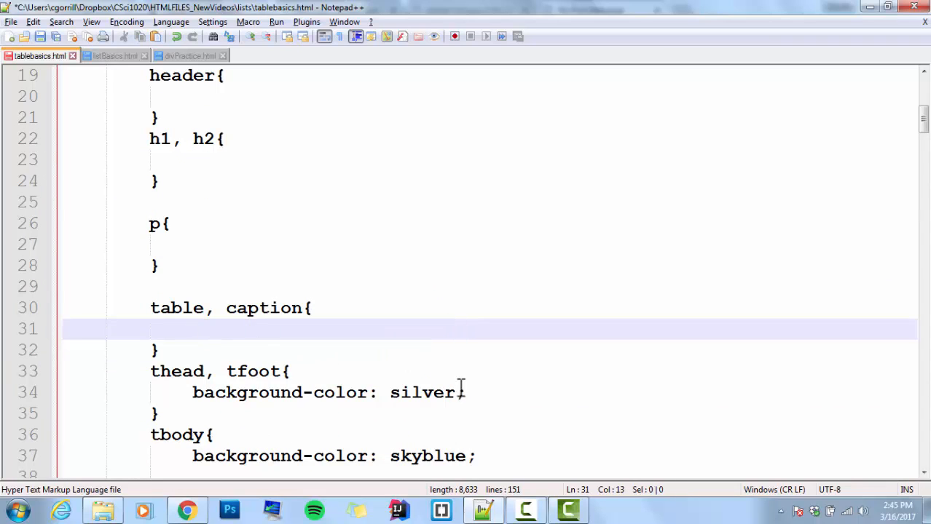
drag(465, 392, 193, 393)
key(Delete)
scroll(415, 342, down, 3)
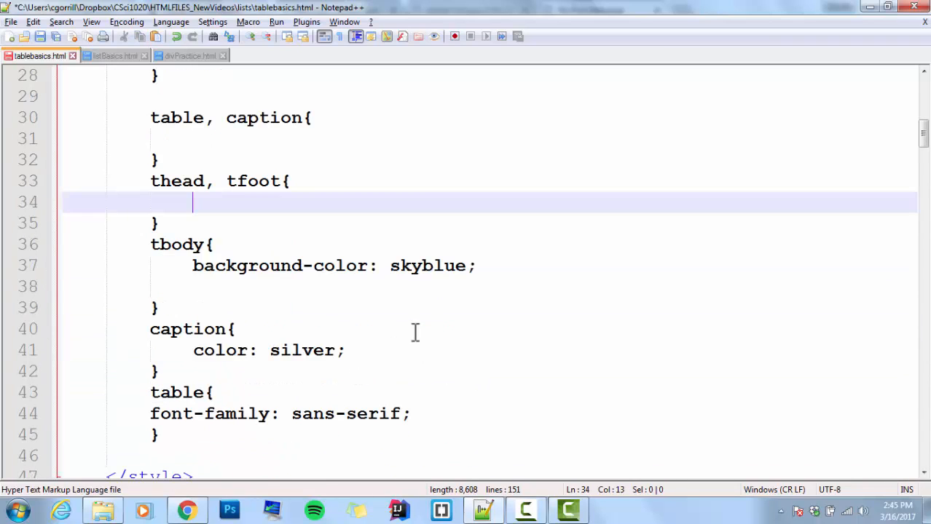
drag(481, 265, 193, 266)
key(Delete)
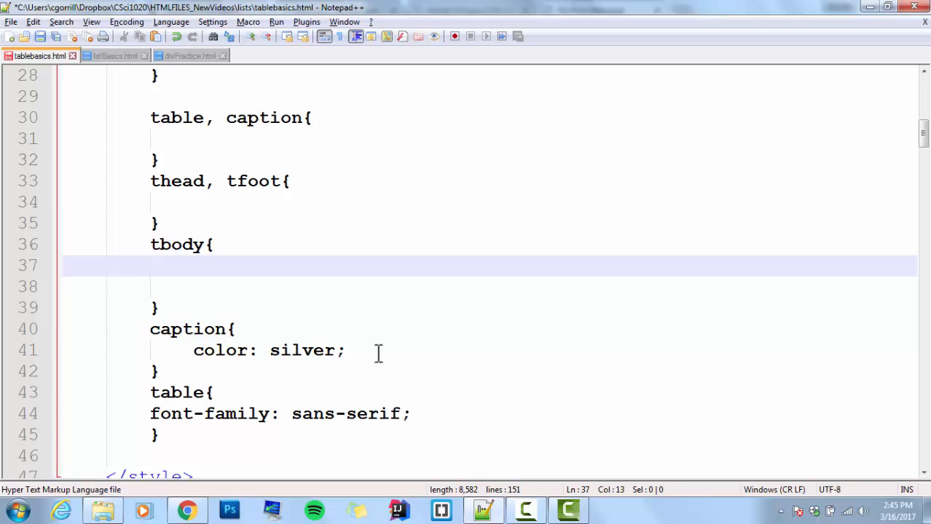
drag(348, 351, 193, 351)
key(Delete)
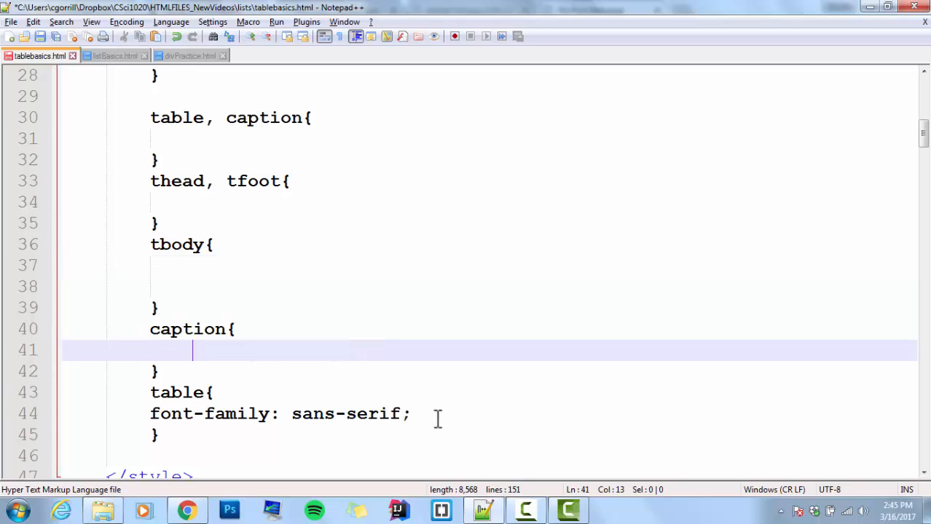
drag(411, 414, 151, 413)
key(Delete)
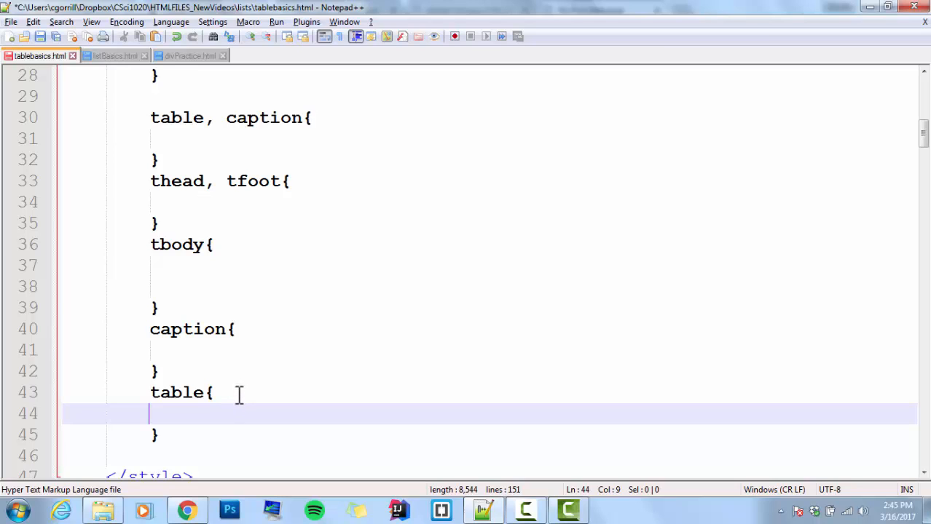
key(ctrl+s)
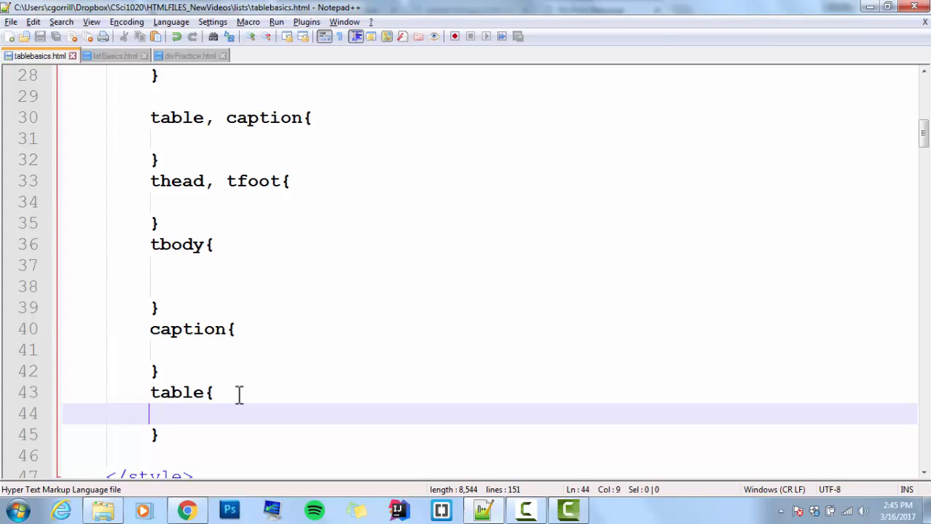
- Reload the page in Chrome to confirm it is unstyled, then return to the editor
key(alt+Tab)
key(F5)
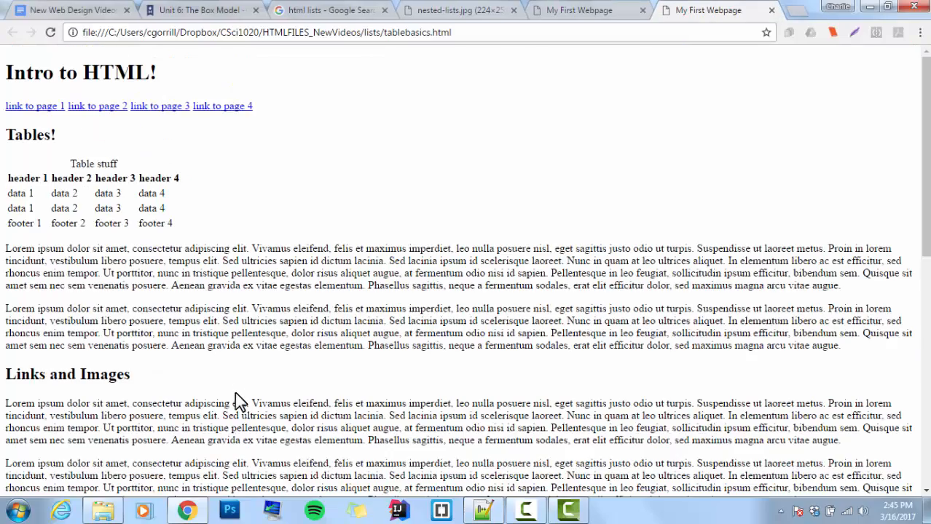
scroll(225, 353, down, 5)
scroll(225, 353, down, 3)
key(F5)
click(484, 512)
scroll(362, 393, down, 4)
scroll(277, 292, down, 8)
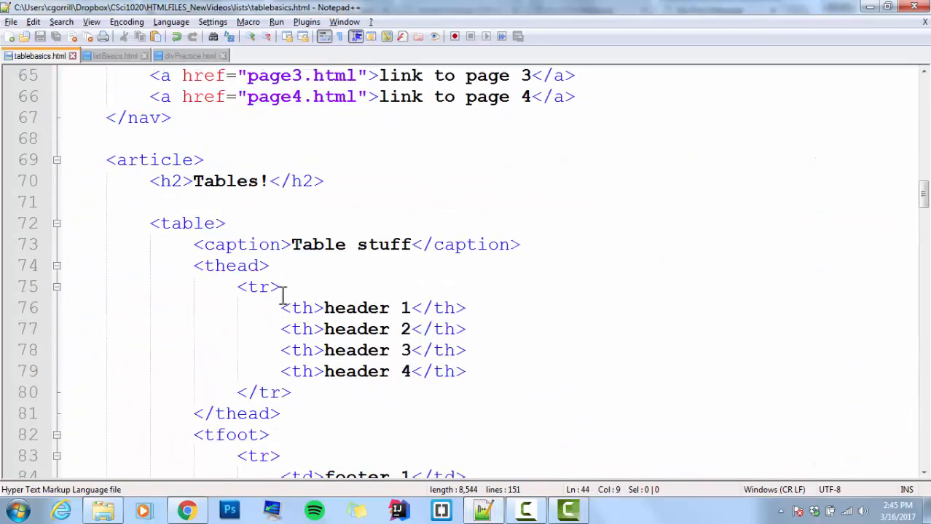
scroll(285, 297, down, 7)
scroll(284, 297, down, 8)
scroll(284, 296, down, 3)
scroll(284, 297, down, 3)
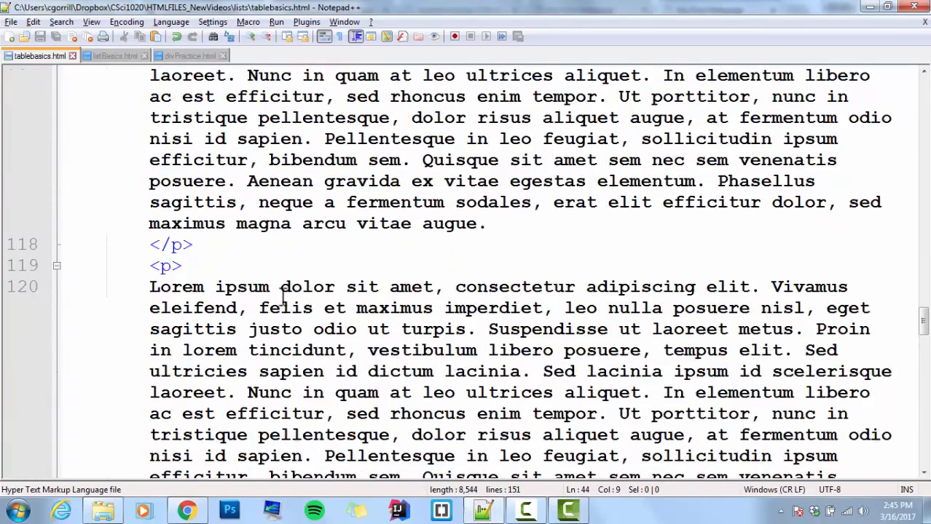
scroll(284, 297, down, 3)
scroll(284, 296, down, 6)
scroll(284, 296, up, 3)
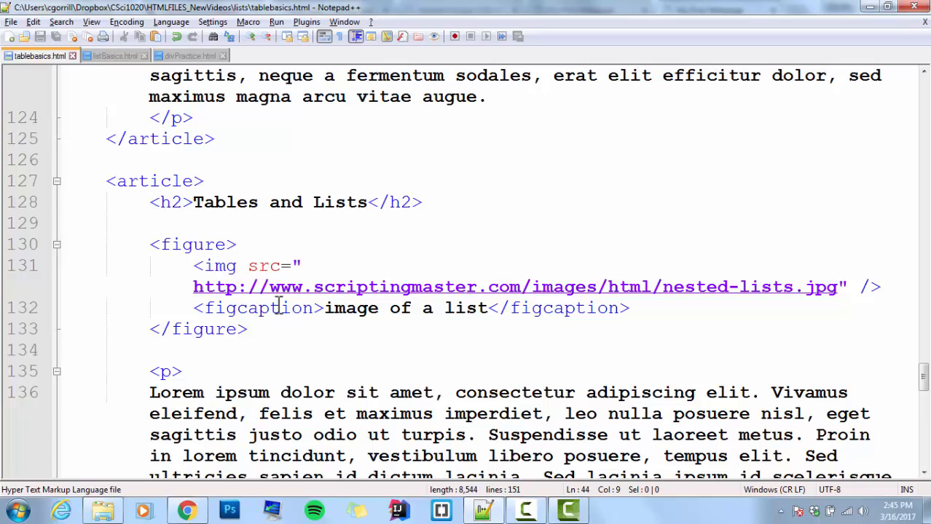
click(188, 247)
click(218, 331)
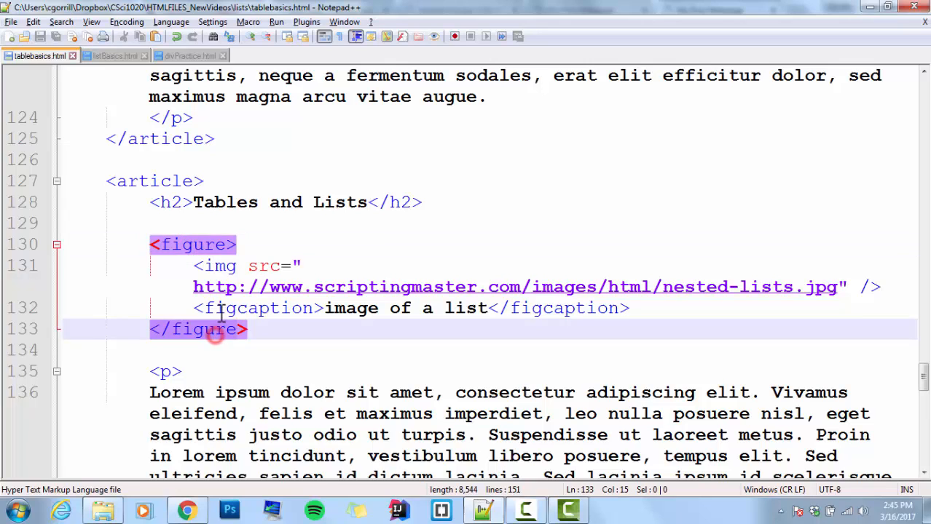
click(215, 308)
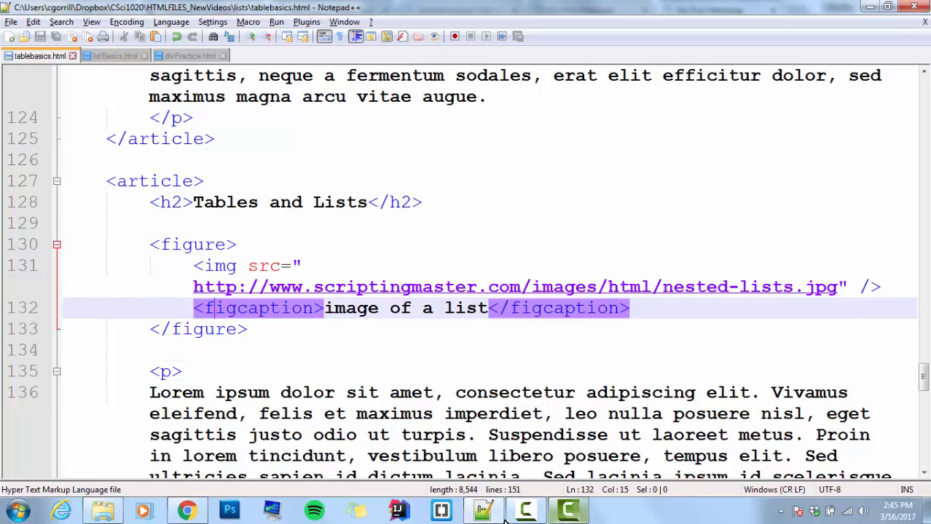
click(187, 512)
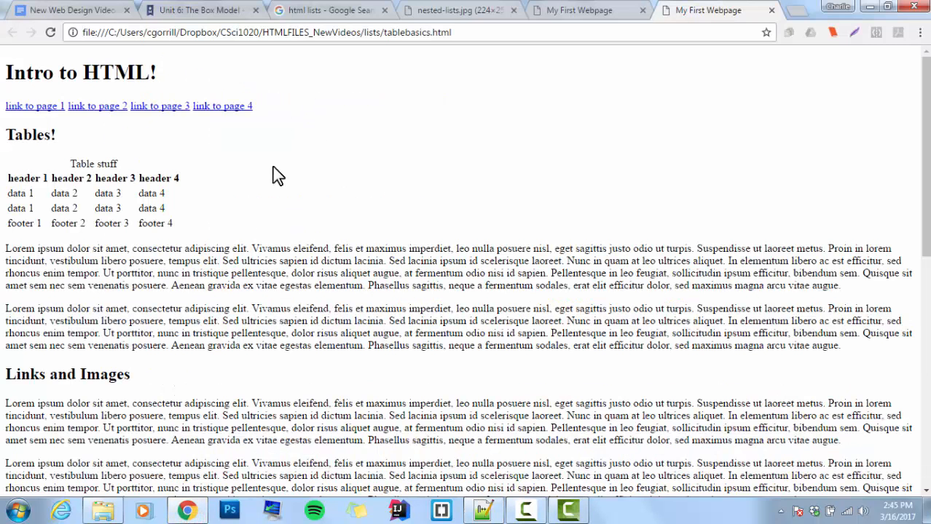
scroll(246, 332, down, 5)
scroll(245, 332, down, 2)
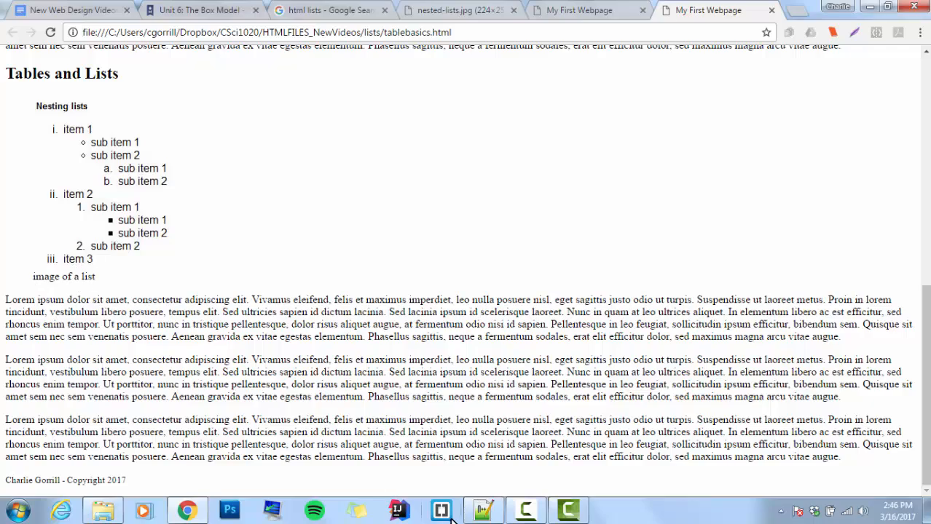
click(482, 511)
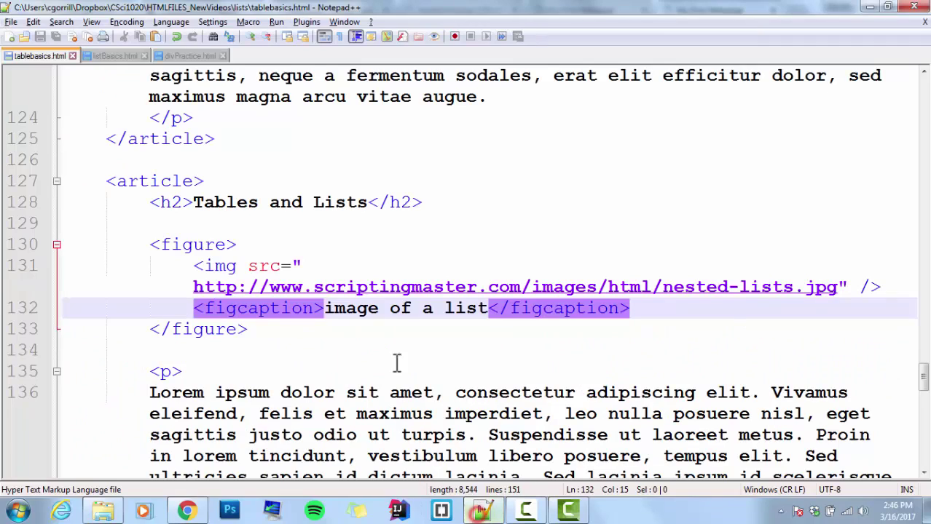
- Start a new figure{ } rule above the article rule with an indented line inside
click(214, 245)
scroll(289, 346, up, 3)
scroll(289, 346, up, 2)
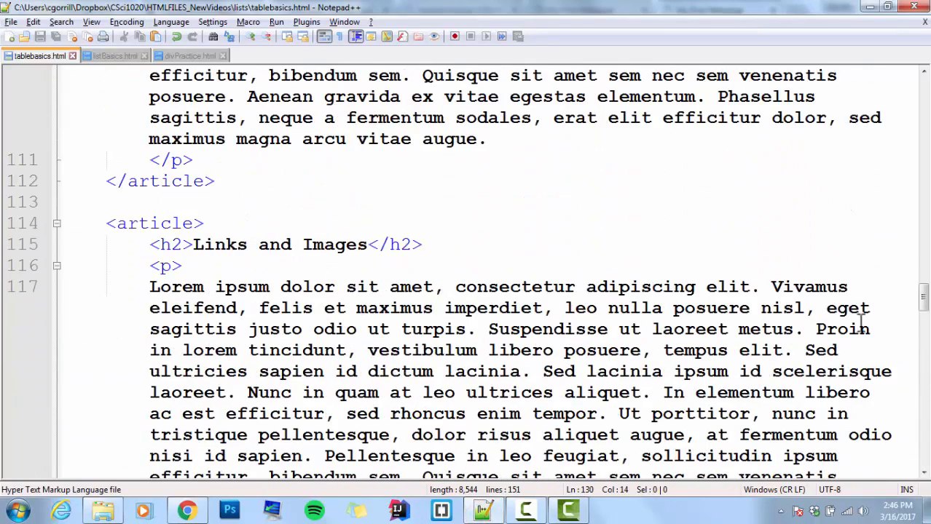
drag(922, 313, 922, 73)
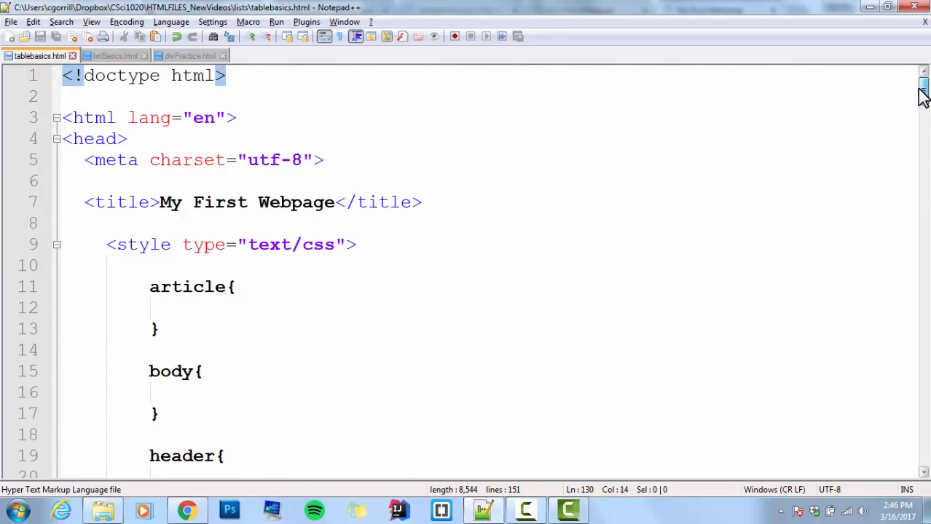
scroll(436, 256, down, 2)
scroll(435, 256, down, 3)
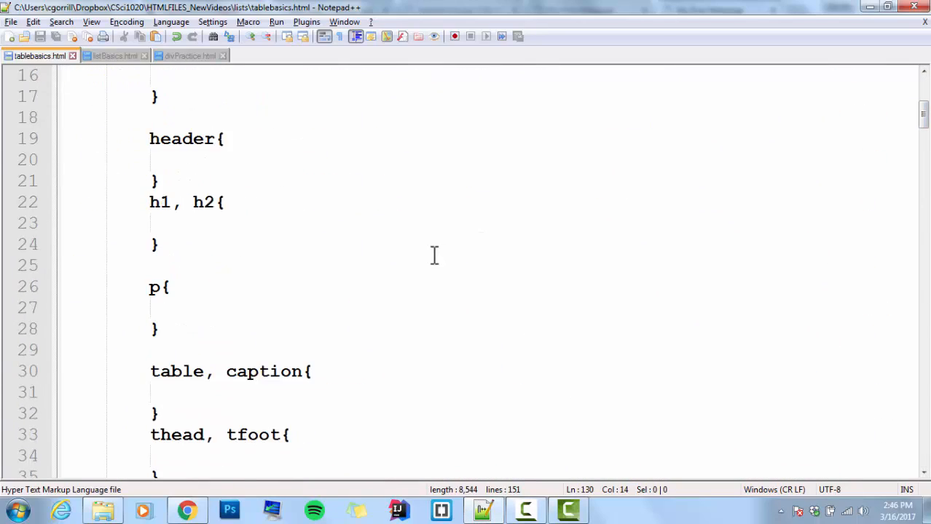
scroll(435, 257, up, 5)
click(217, 270)
key(Return)
key(Return)
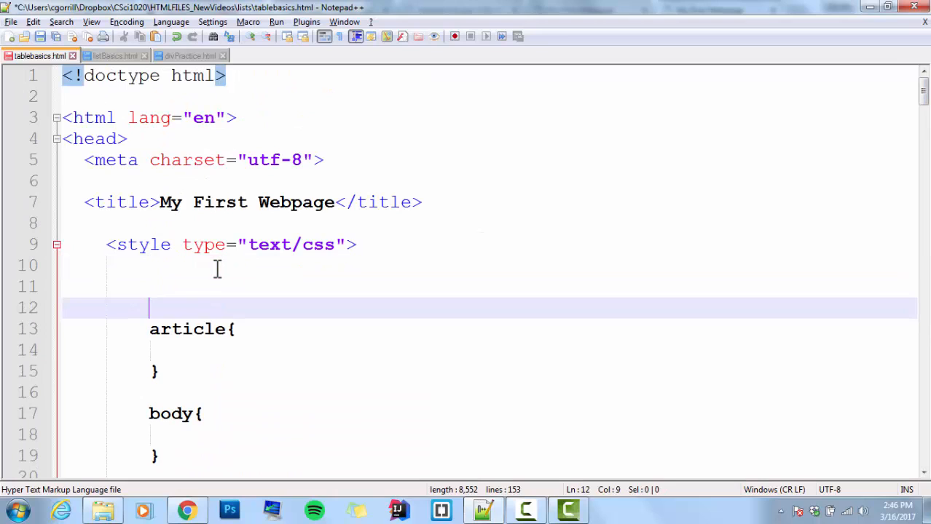
key(Up)
text(fig)
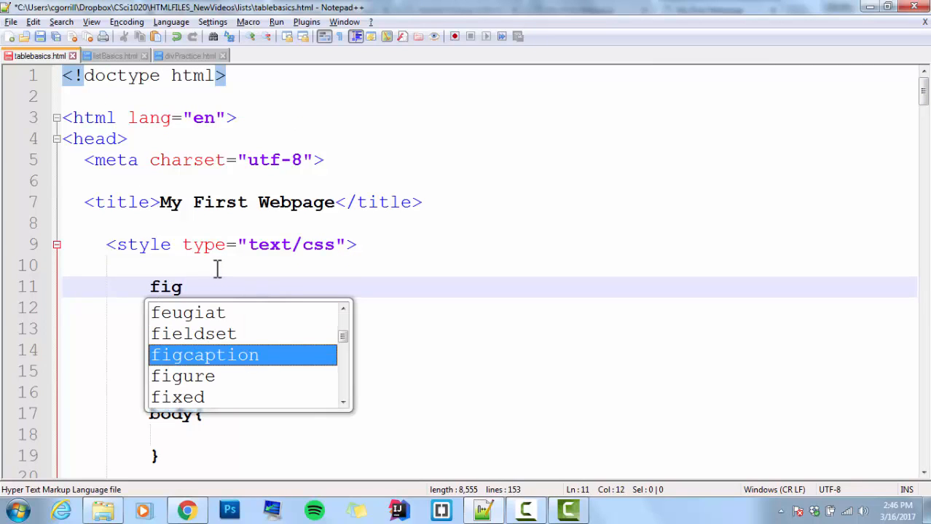
text(ure{})
key(Left)
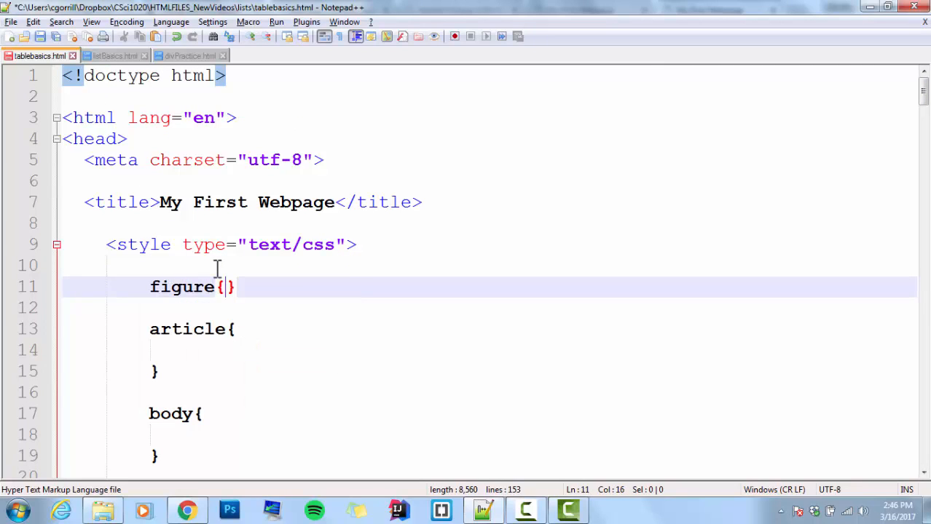
key(Return)
key(Return)
key(Up)
key(Tab)
text(bac)
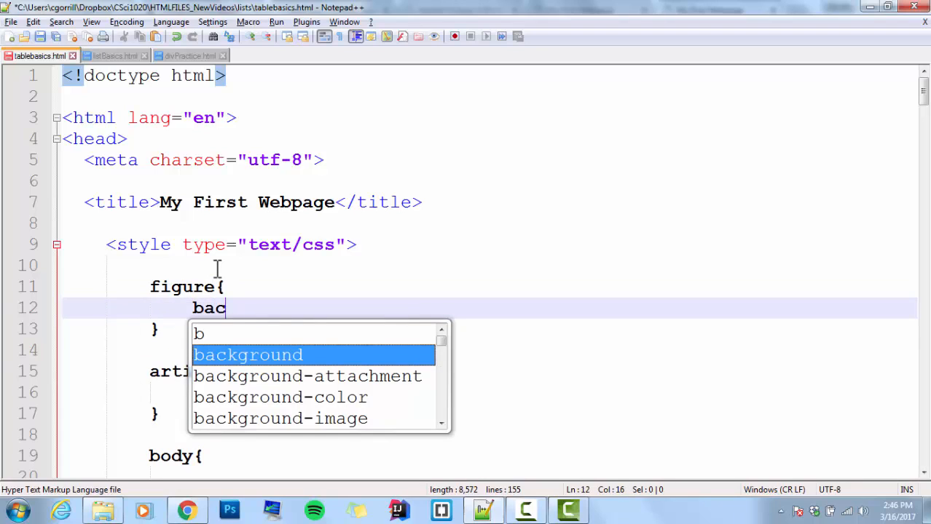
text(kground-co)
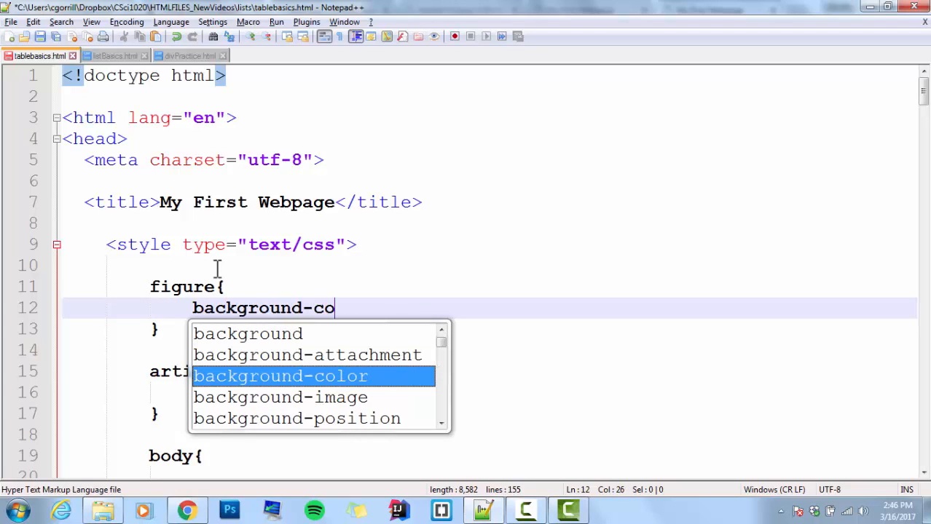
text(lor: ;)
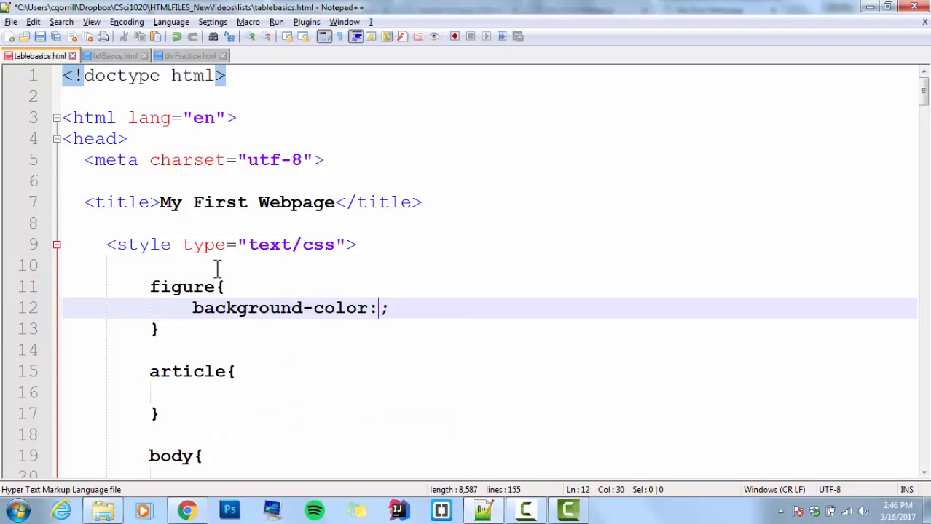
- Give the figure rule background-color: skyblue; and save tablebasics.html
key(Left)
text(skyu)
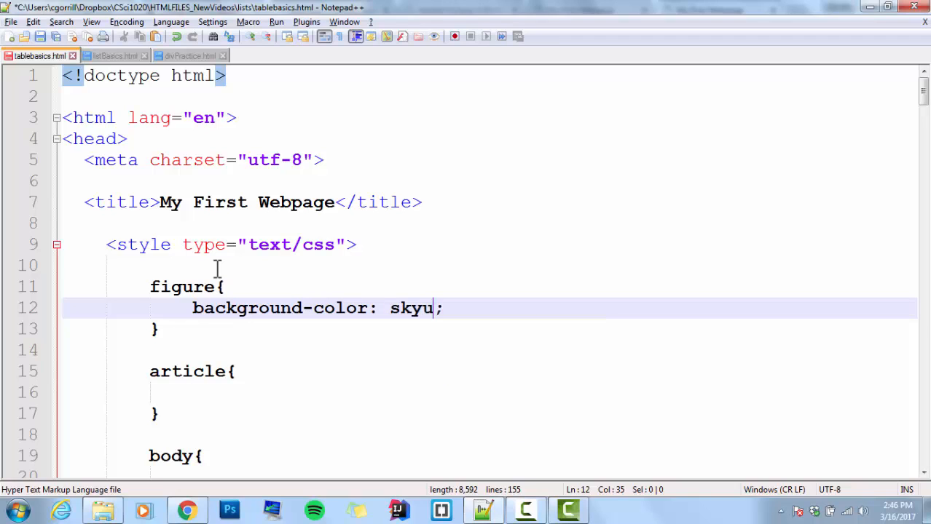
key(BackSpace)
text(blue)
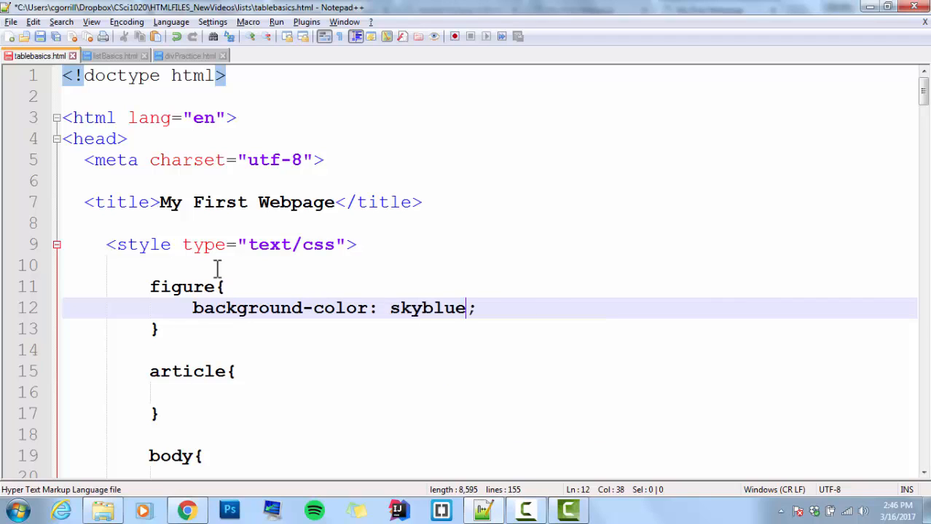
key(ctrl+s)
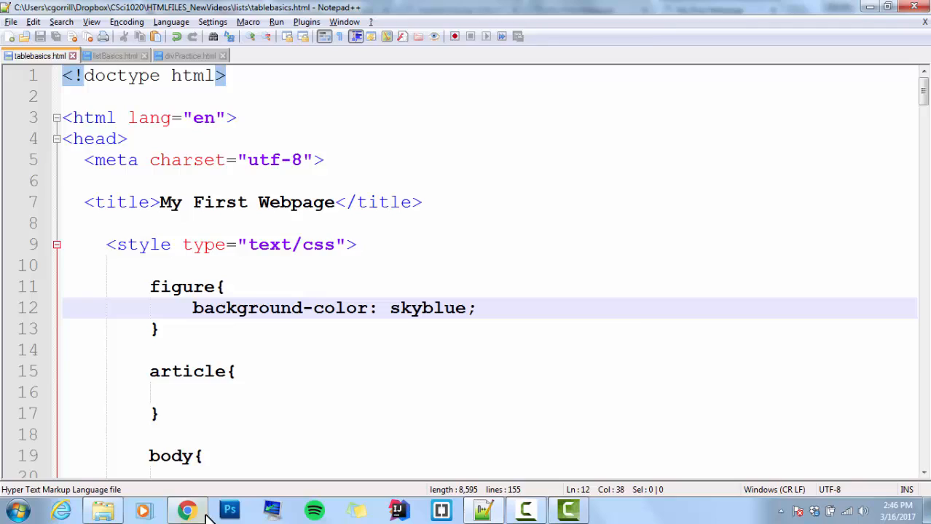
click(186, 511)
- Reload the page to see the figure's skyblue background, then return to Notepad++
click(51, 32)
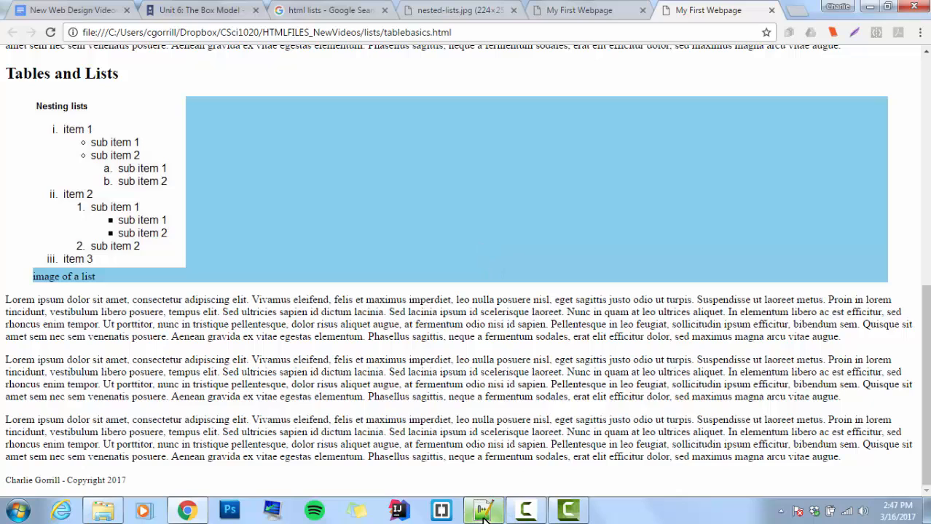
mouse_move(483, 511)
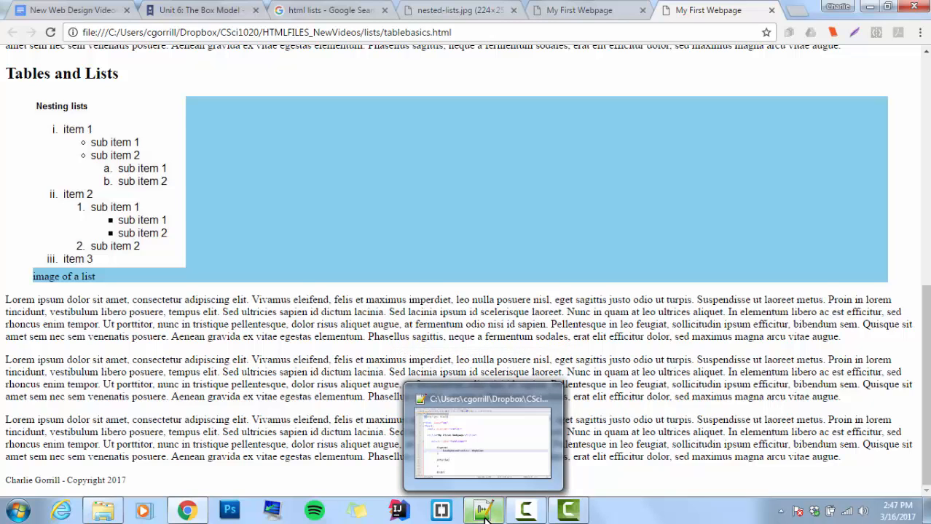
click(485, 511)
- Add width: 25%; to the figure rule, save, and reload the page to see the narrower box
click(487, 309)
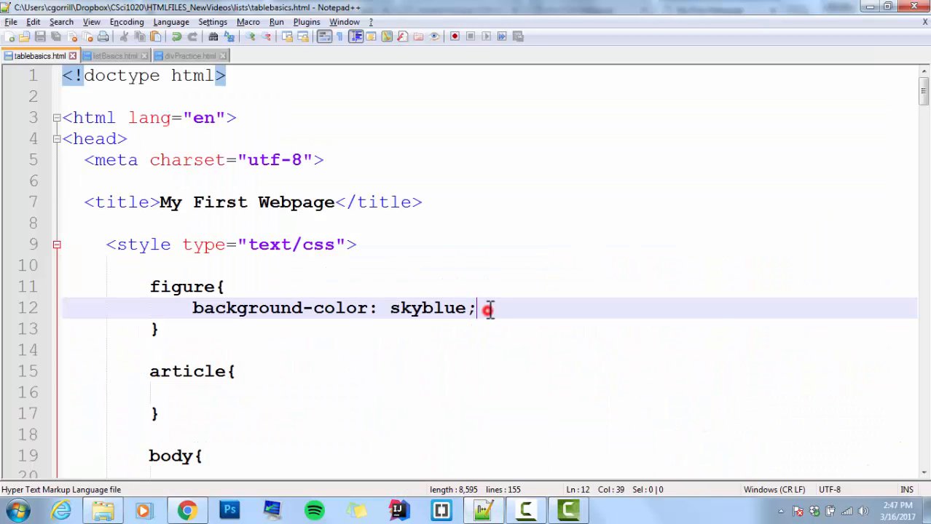
key(Return)
text(wid)
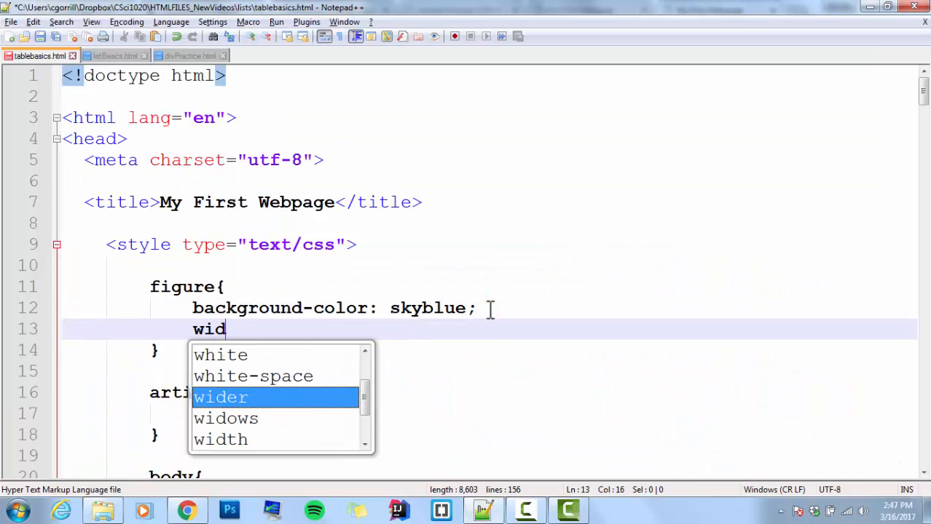
text(th:;)
key(Left)
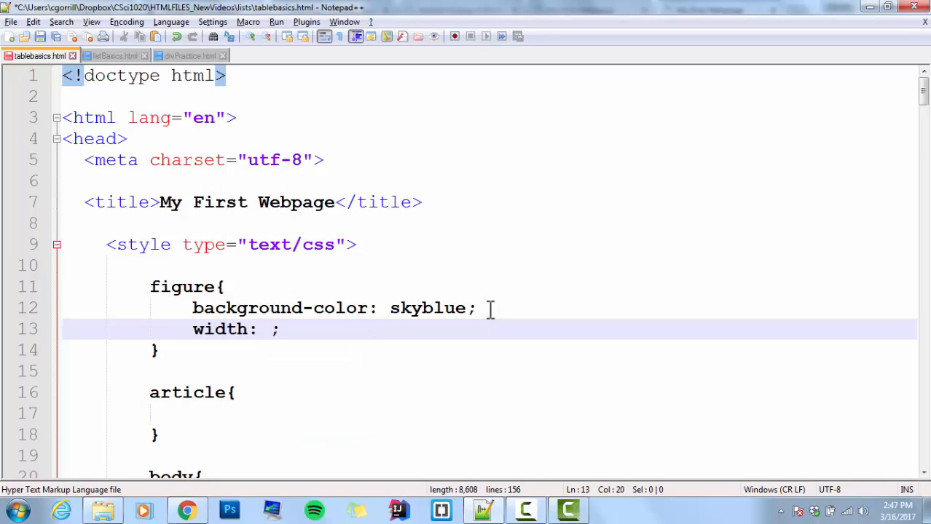
text(25)
text(%)
click(238, 329)
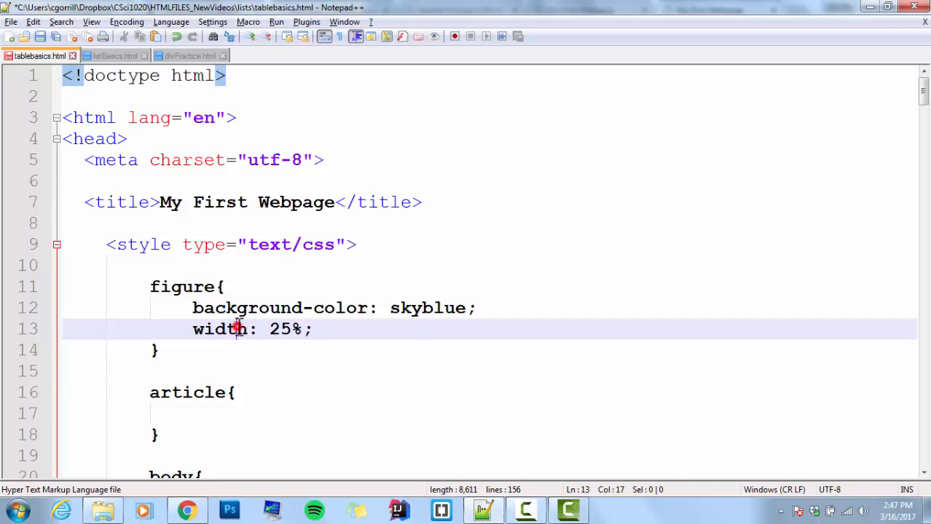
key(ctrl+s)
click(187, 511)
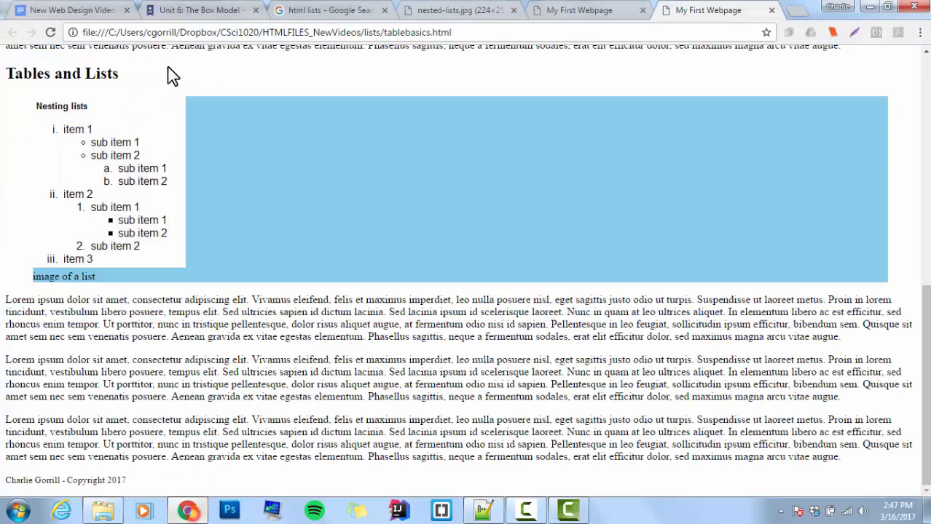
click(51, 32)
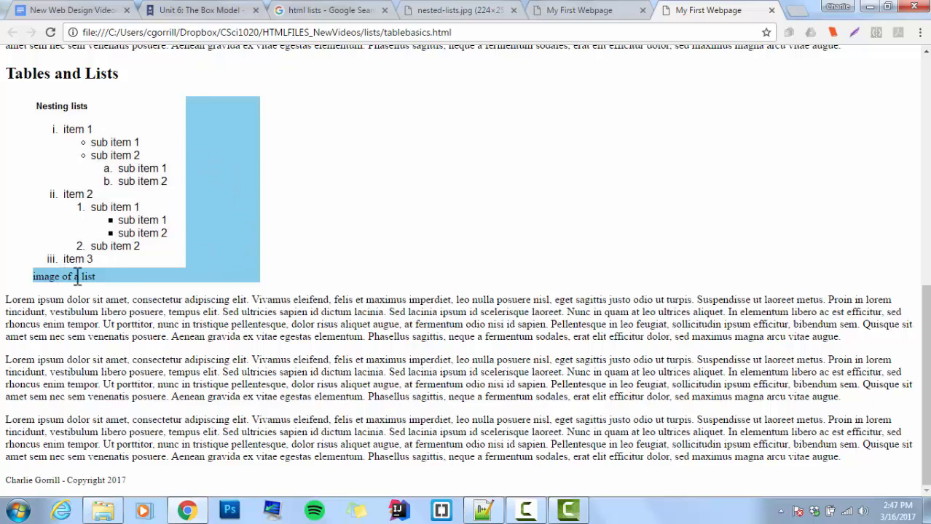
- Add padding: 2%; to the figure rule, save, and check the padded skyblue box in Chrome
click(486, 511)
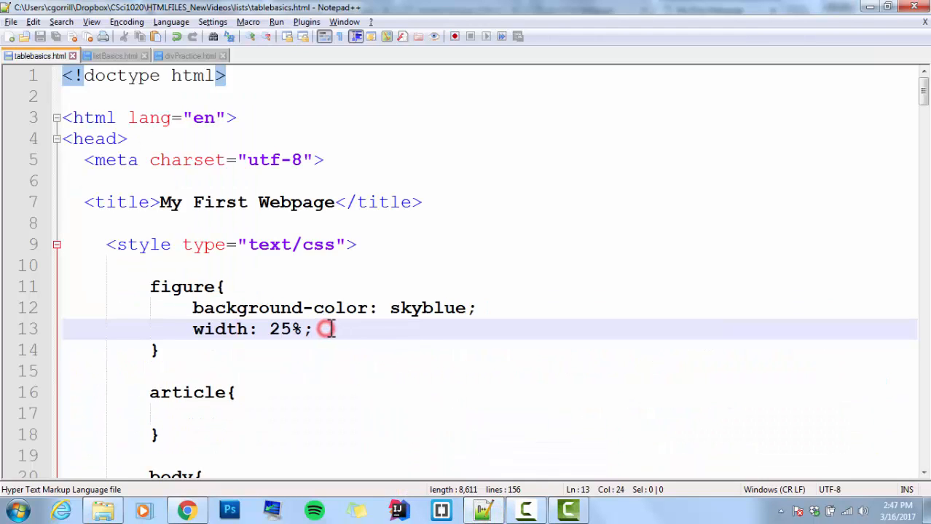
key(Return)
text(padding)
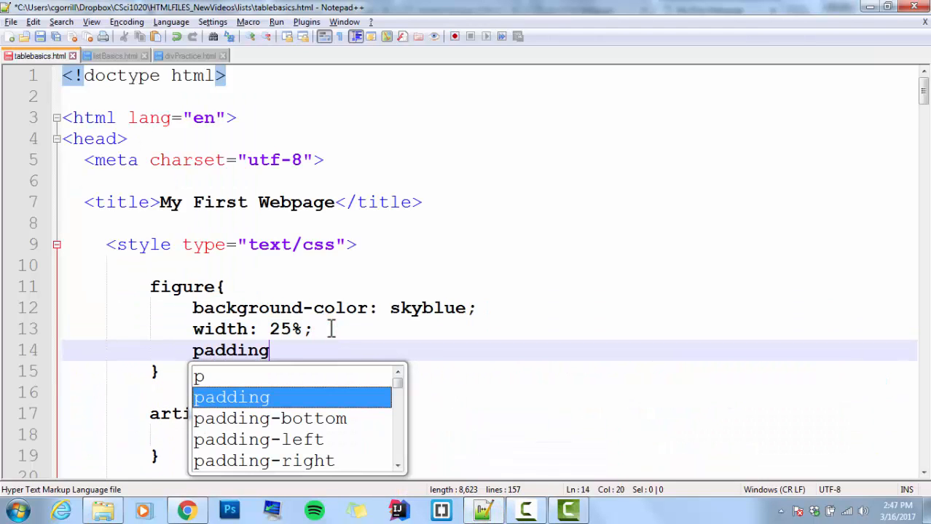
text(: ;)
key(Left)
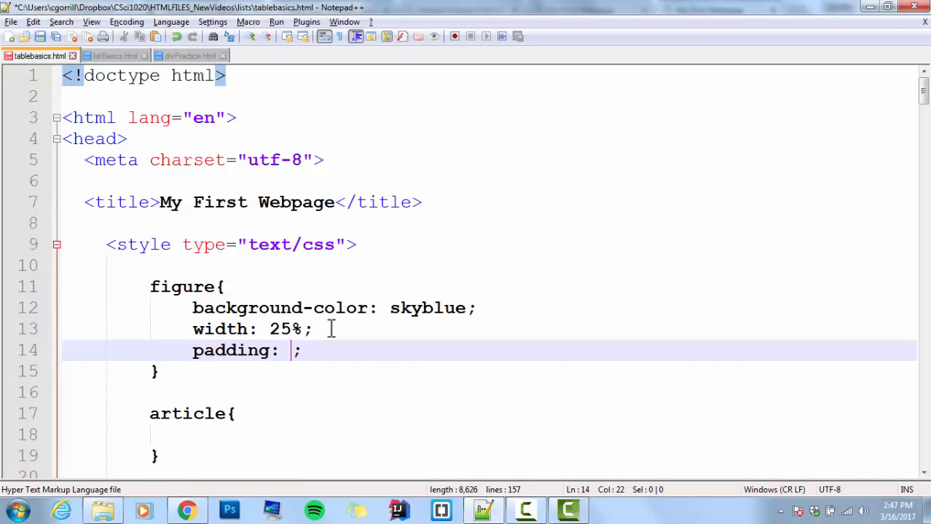
text(2)
text(%)
key(ctrl+s)
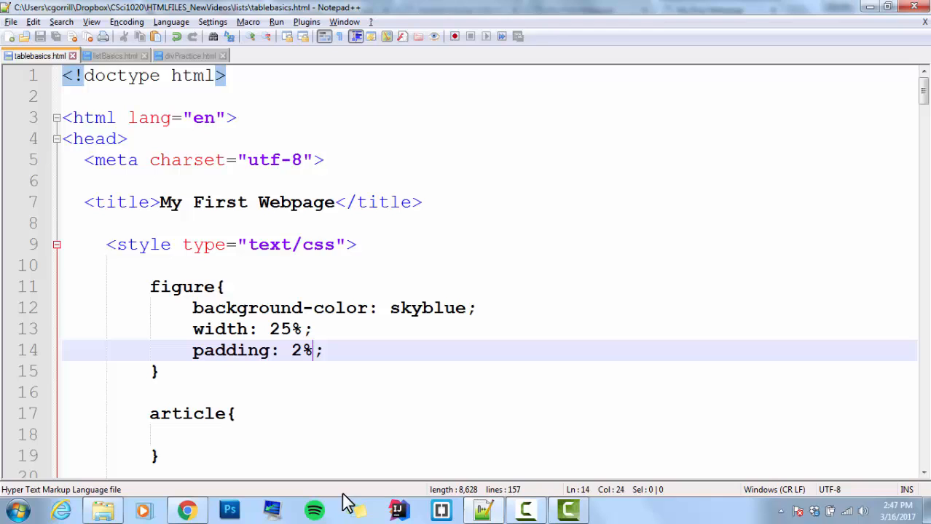
click(185, 509)
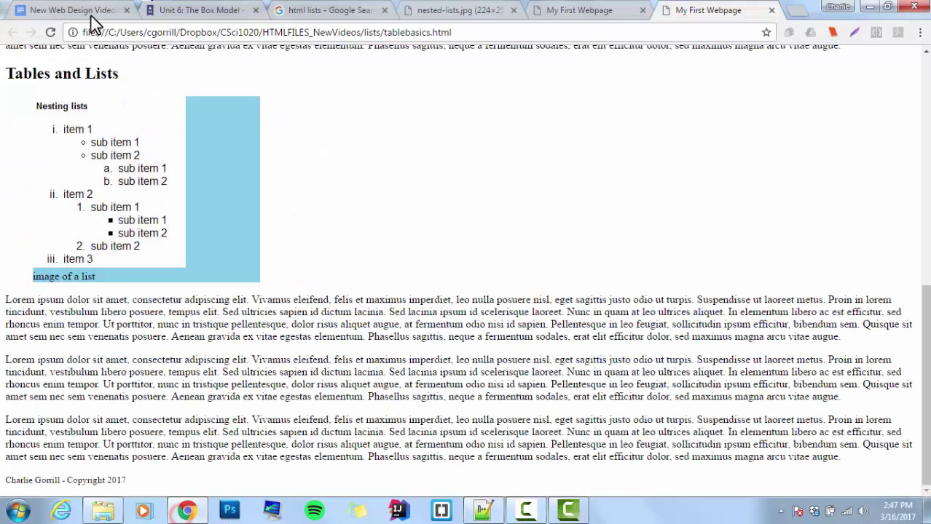
click(52, 32)
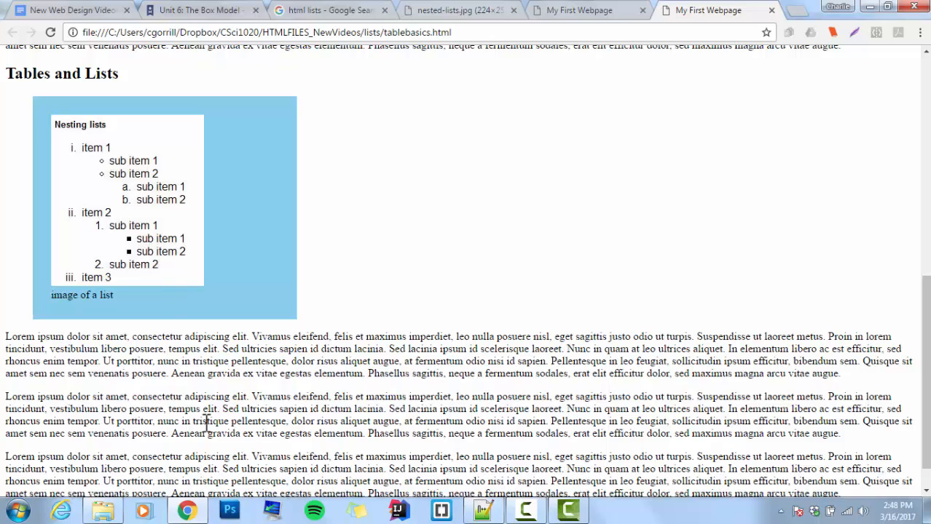
click(481, 512)
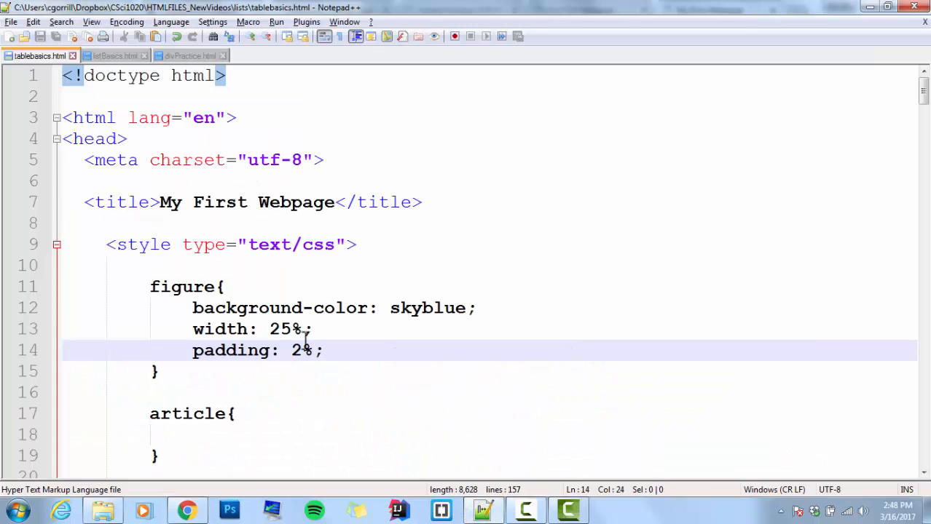
- Change the figure width value from 25% to 20%, save, and reload the page
click(292, 330)
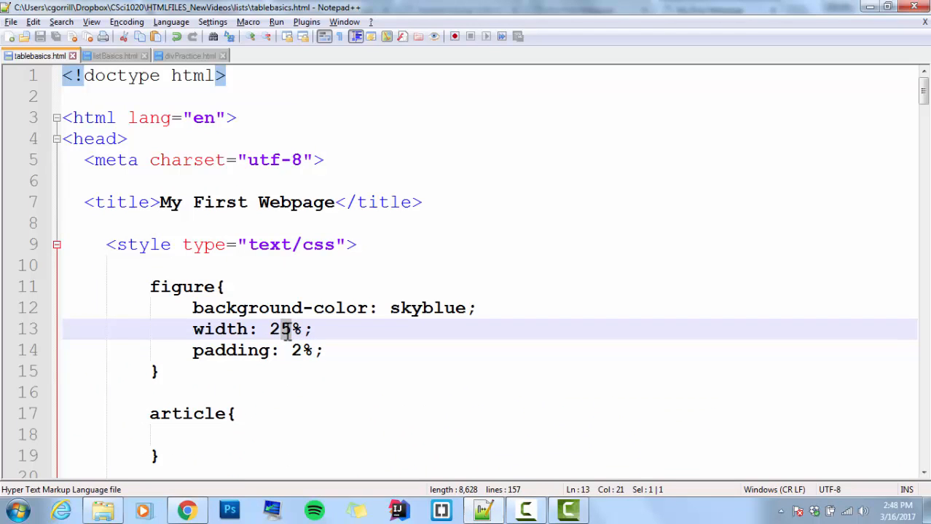
drag(291, 330, 283, 331)
text(0)
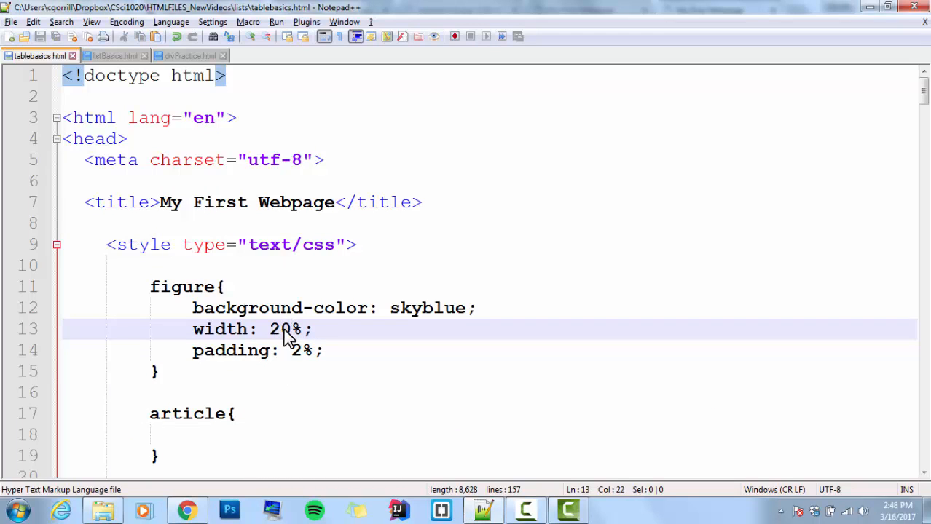
key(ctrl+s)
key(alt+Tab)
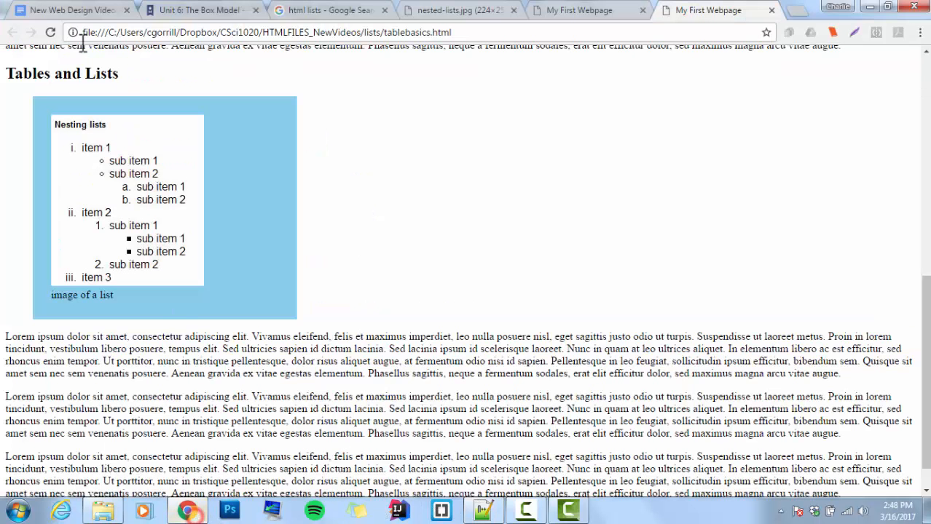
click(50, 32)
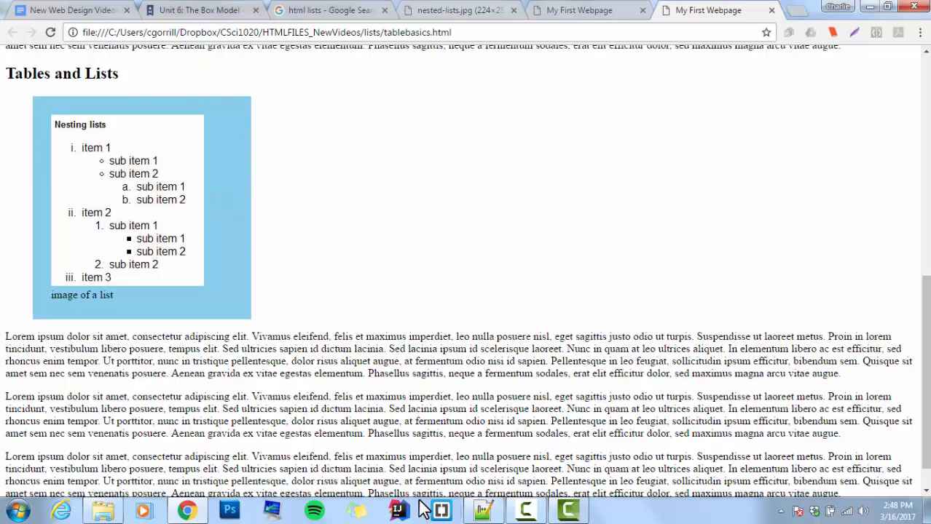
- Make room below the figure rule and review the figure and img markup it will target
click(484, 512)
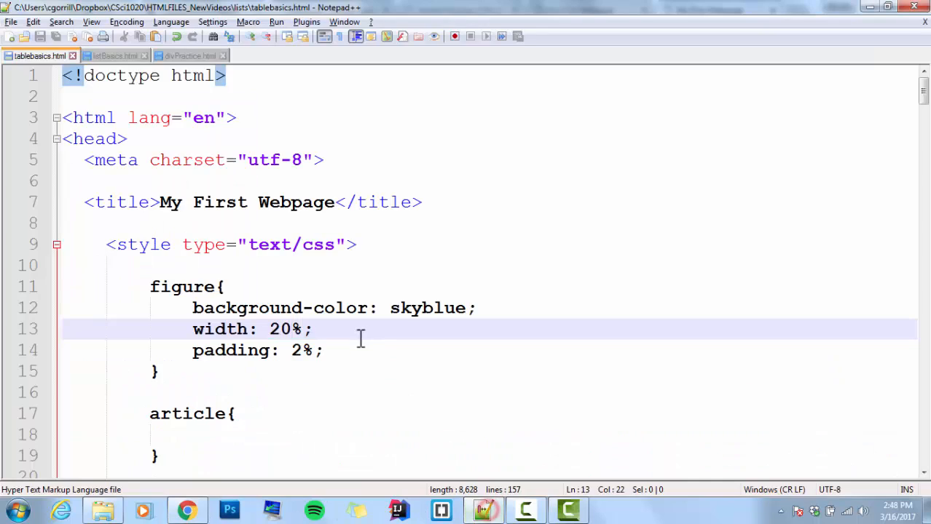
click(199, 394)
key(Return)
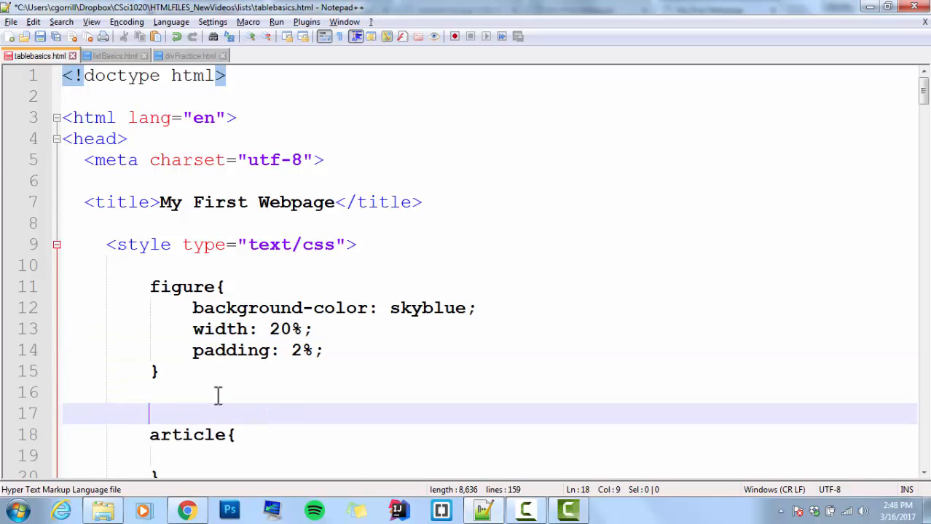
key(Return)
key(Up)
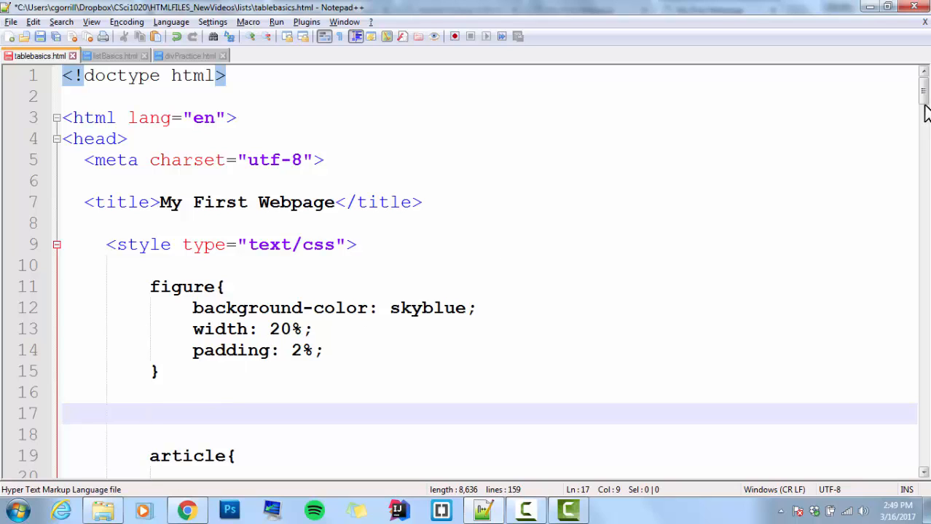
drag(924, 91, 923, 379)
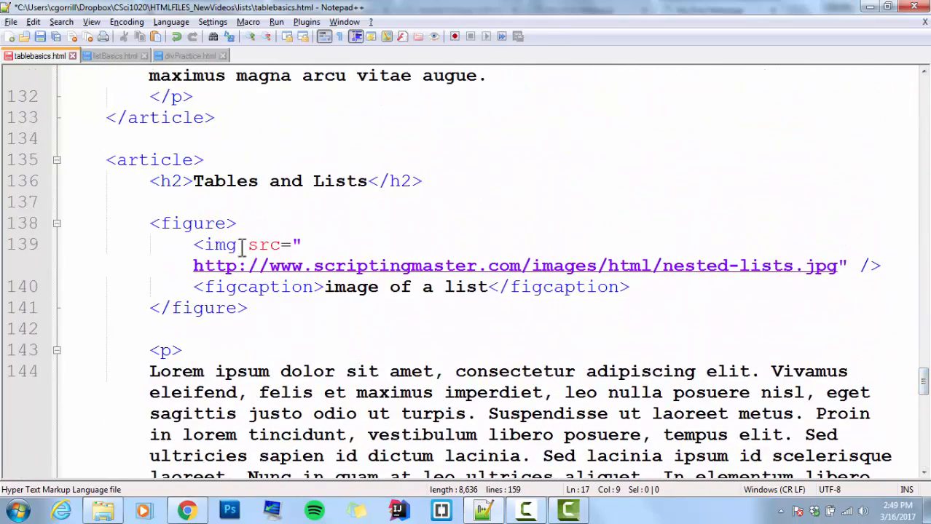
click(242, 246)
click(223, 224)
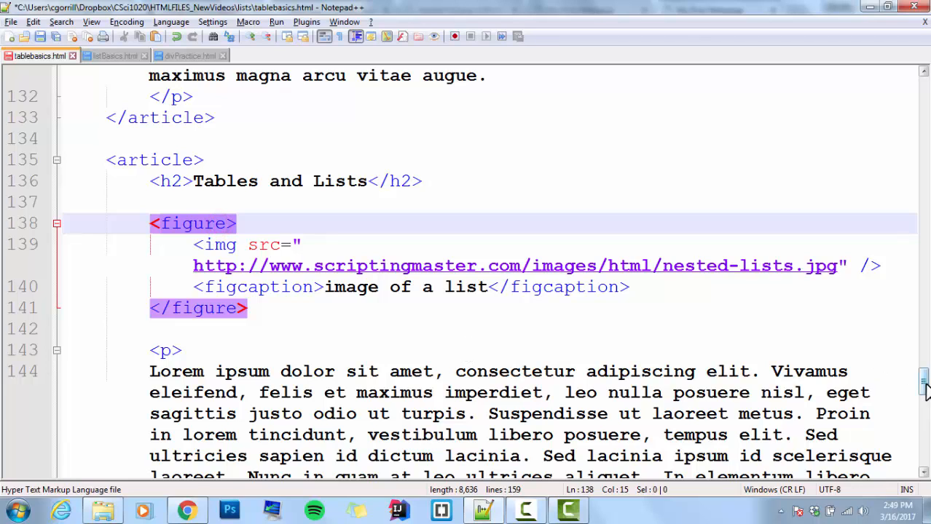
drag(924, 383, 923, 95)
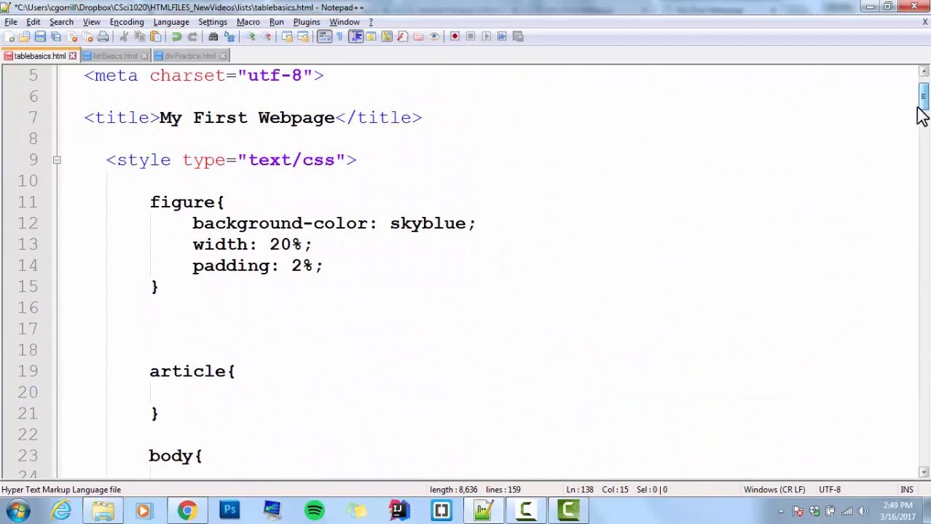
- Write a figure>img{ } selector for images inside the figure
click(206, 312)
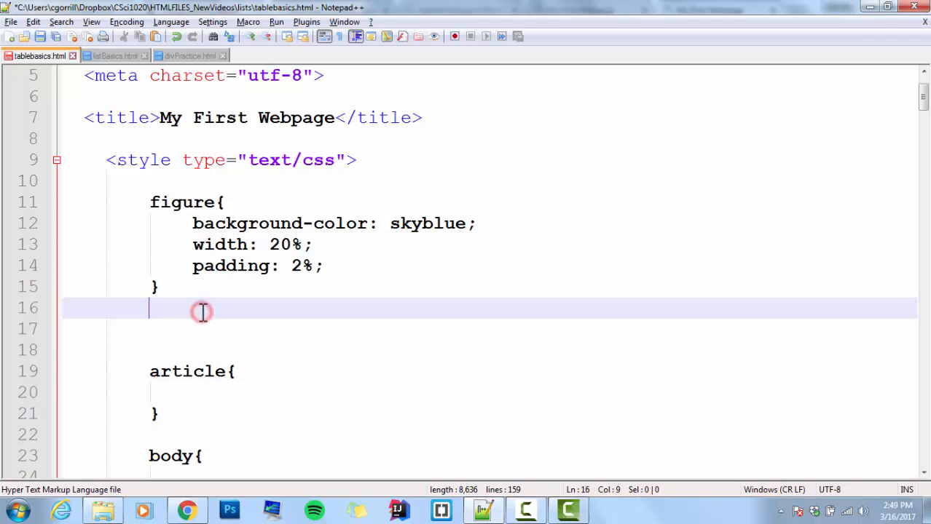
text(ing>fi)
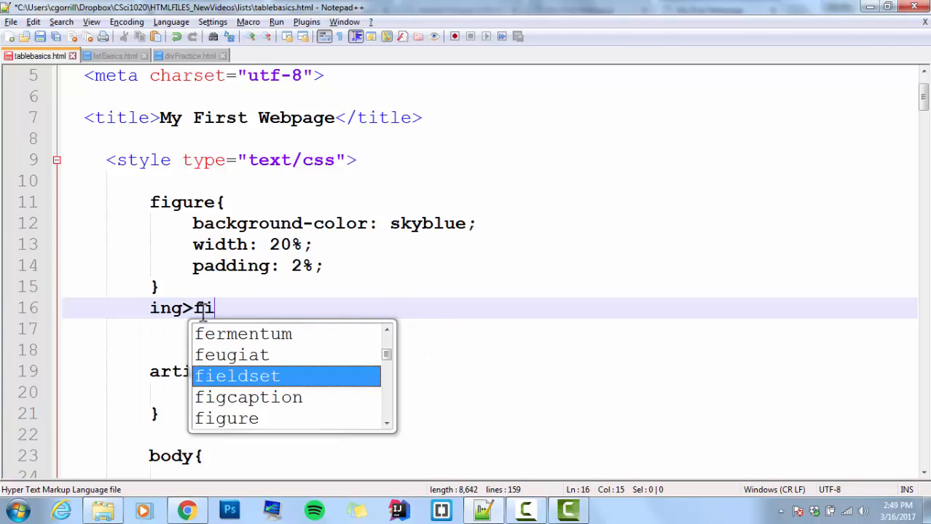
key(BackSpace)
key(BackSpace)
key(BackSpace)
key(BackSpace)
key(BackSpace)
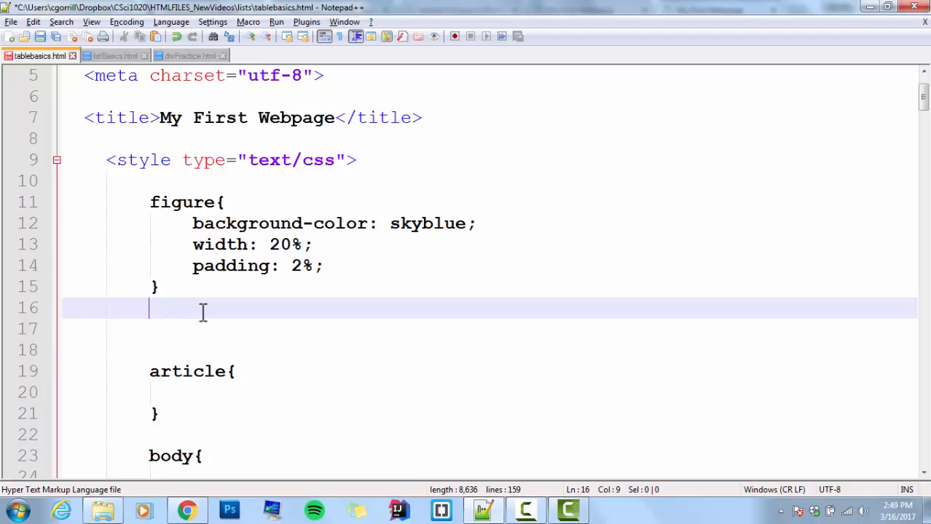
text(figure)
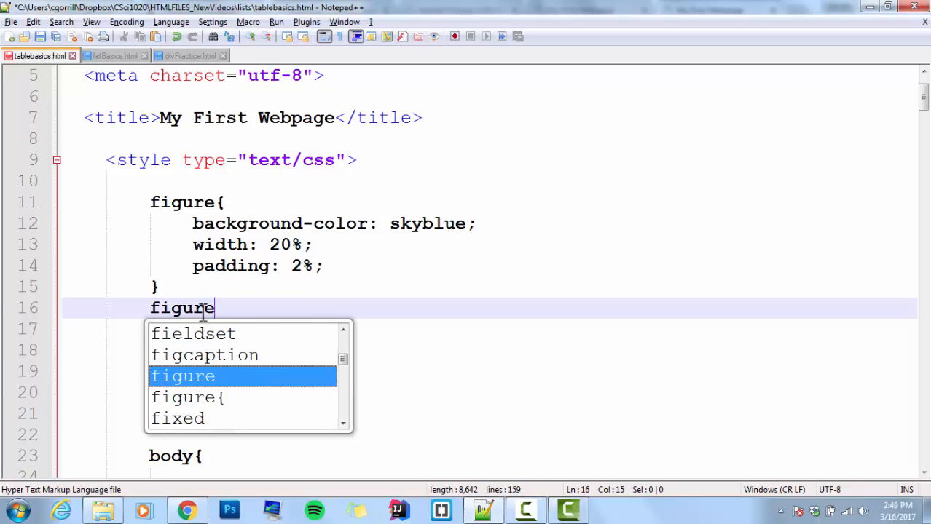
text(>img)
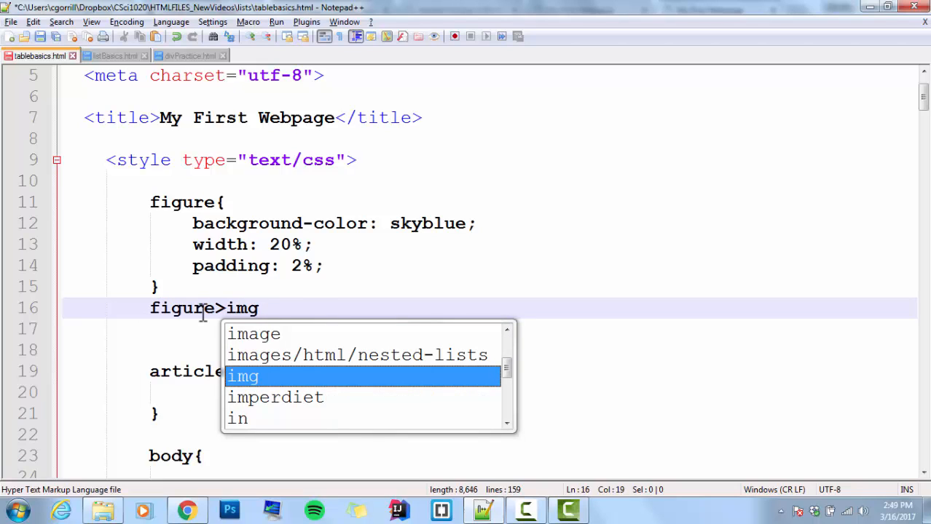
text({})
key(Left)
key(Return)
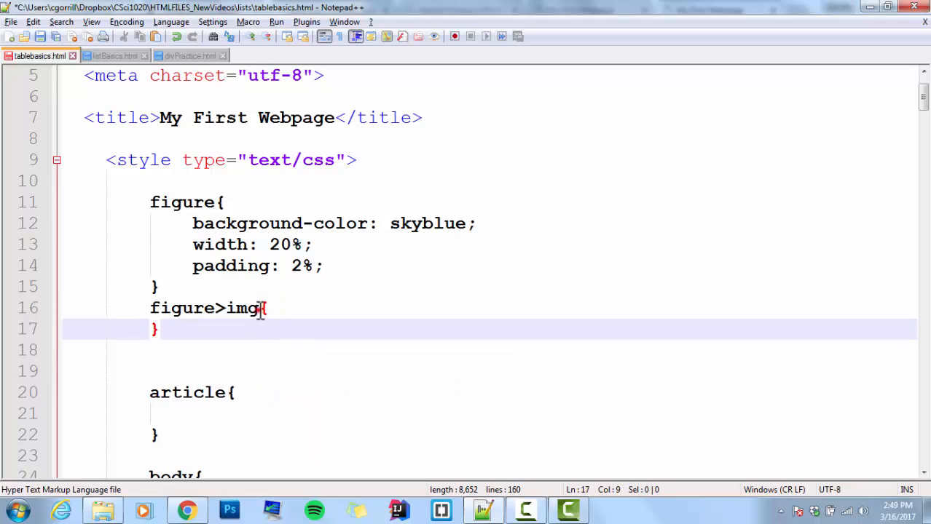
double_click(247, 308)
drag(219, 308, 162, 309)
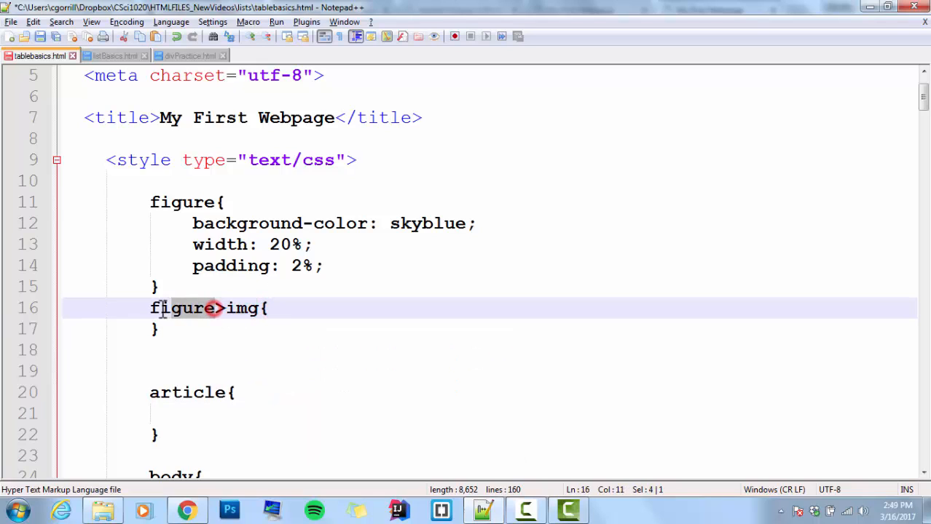
click(153, 308)
- Give the figure>img rule width: 100%; on an indented line
click(281, 309)
key(Return)
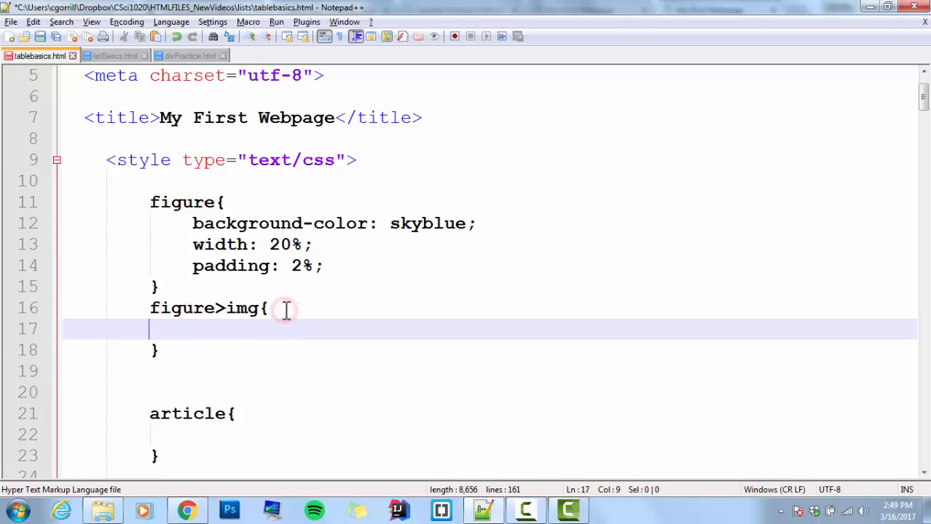
key(Tab)
text(widt)
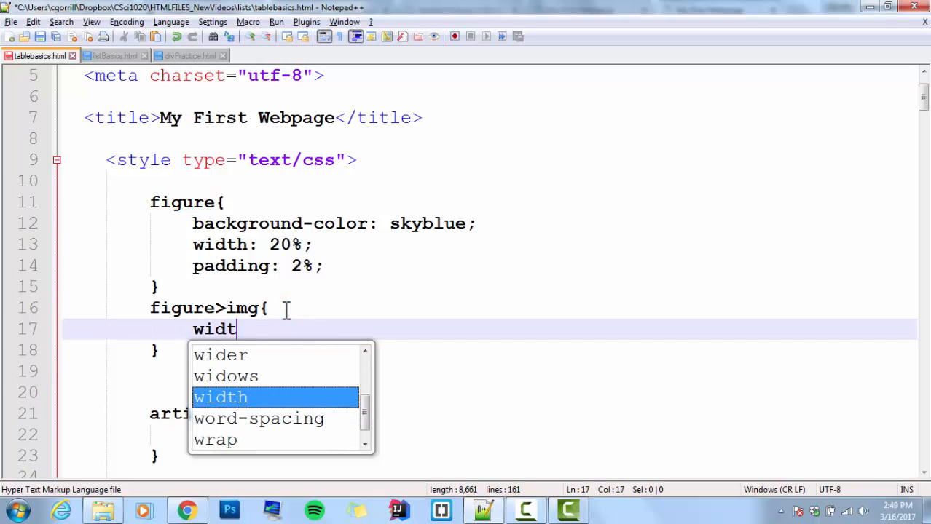
text(h: )
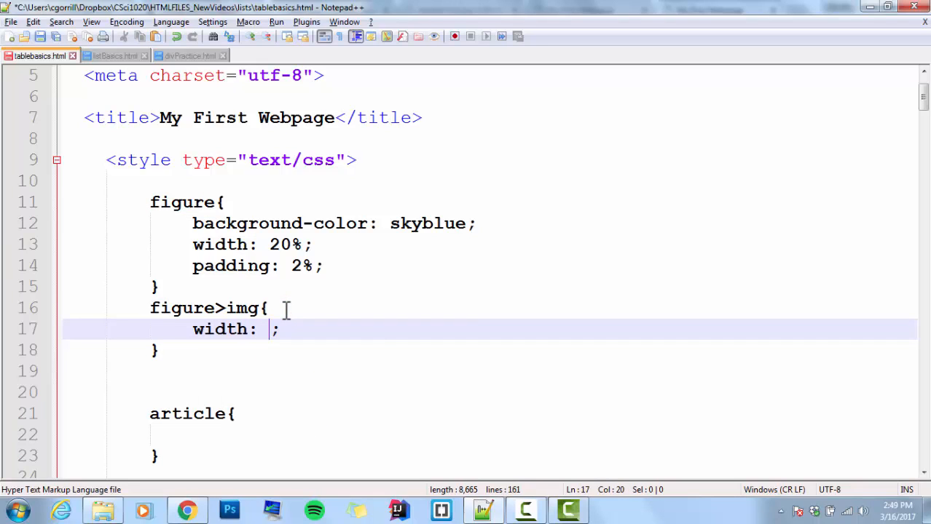
text(100)
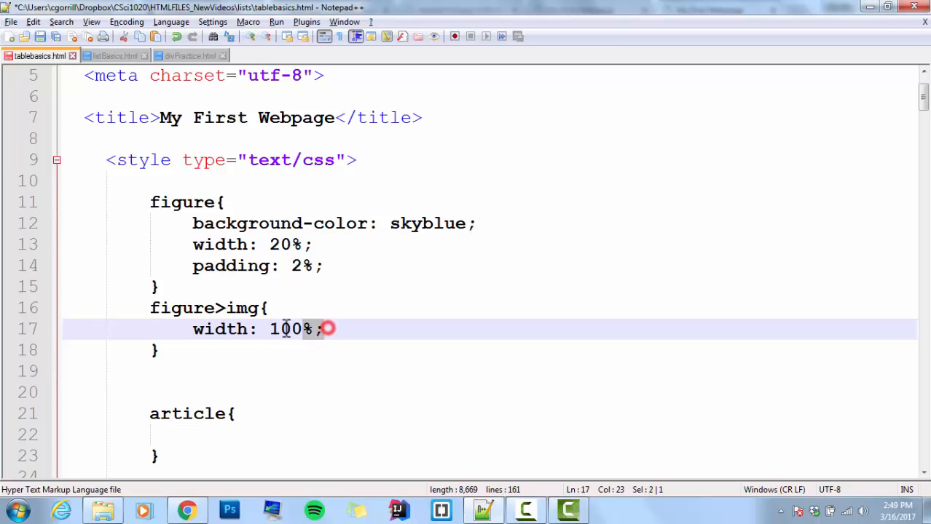
drag(322, 329, 188, 329)
click(236, 313)
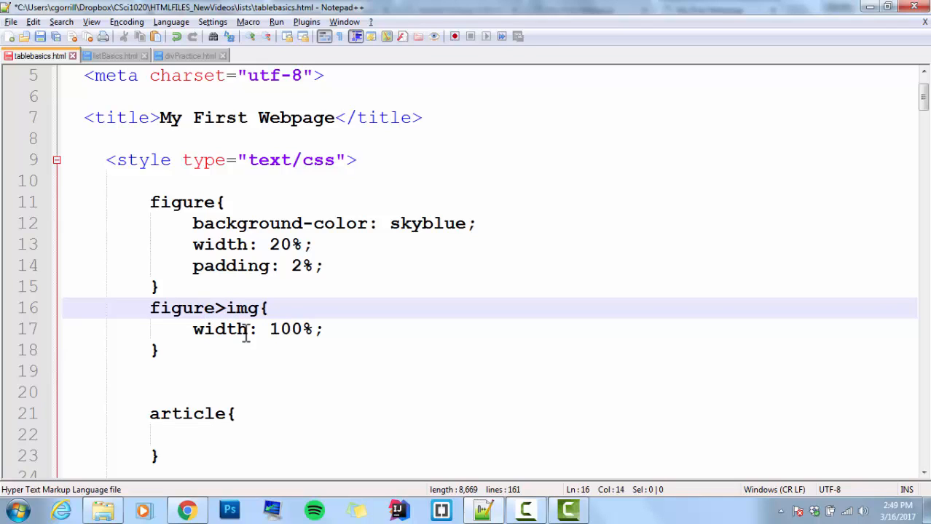
- Save the stylesheet and reload tablebasics.html in Chrome to see the list image fill the figure
key(ctrl+s)
click(187, 511)
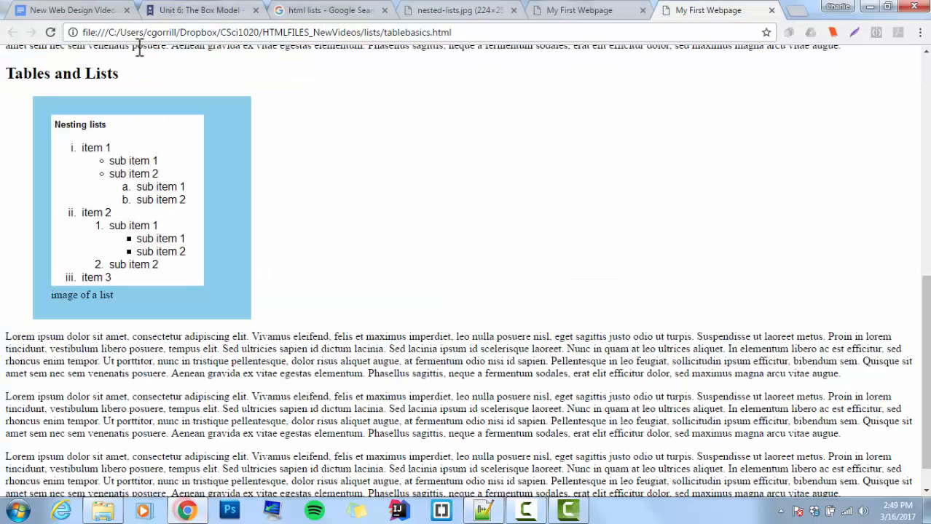
click(49, 32)
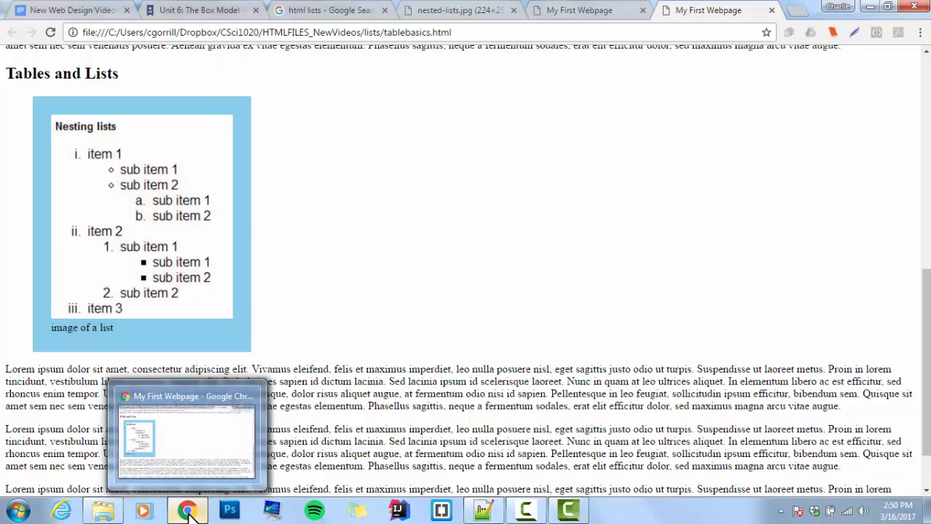
click(188, 512)
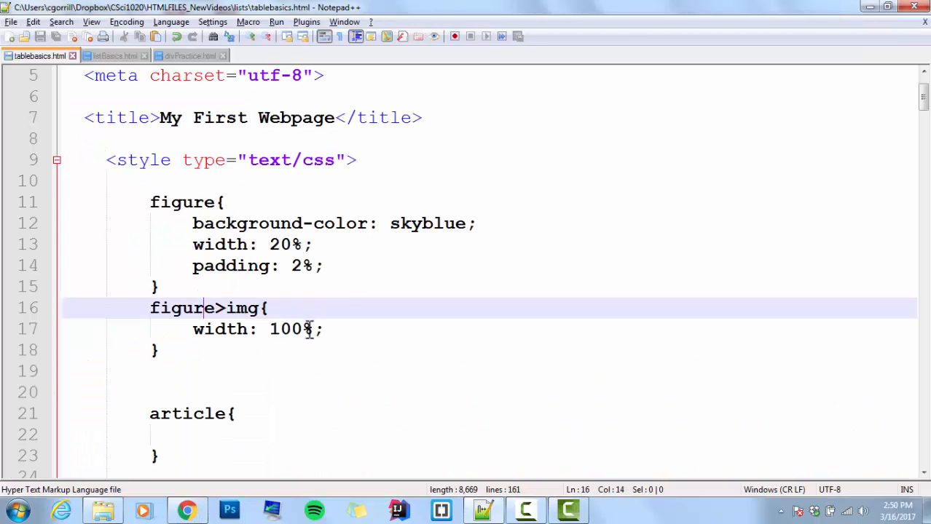
click(188, 512)
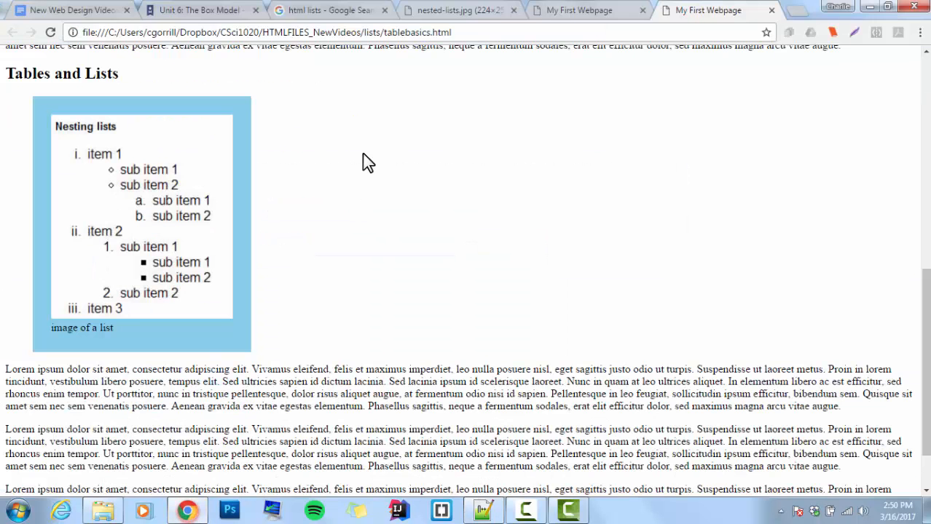
- Close the nested-lists tab, filter Google Images to Large size, and copy the menu-text.png address
click(459, 10)
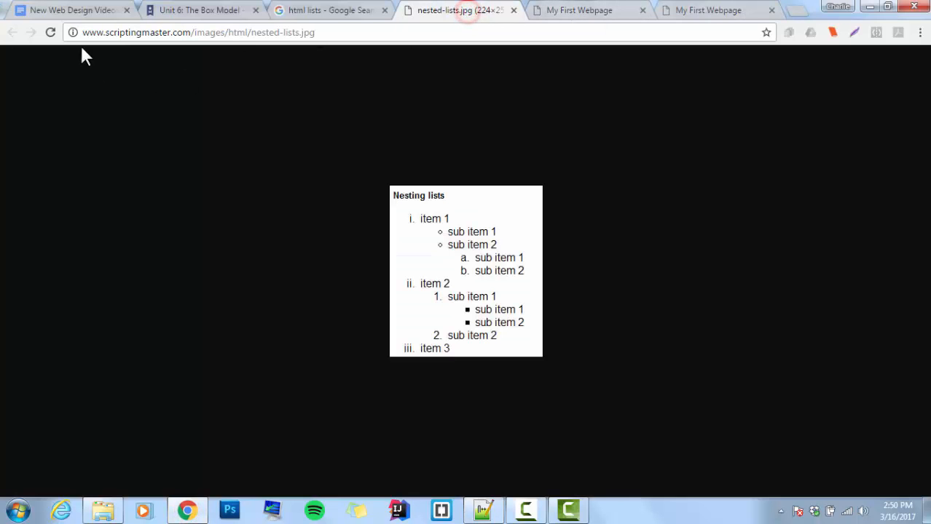
click(514, 10)
click(345, 10)
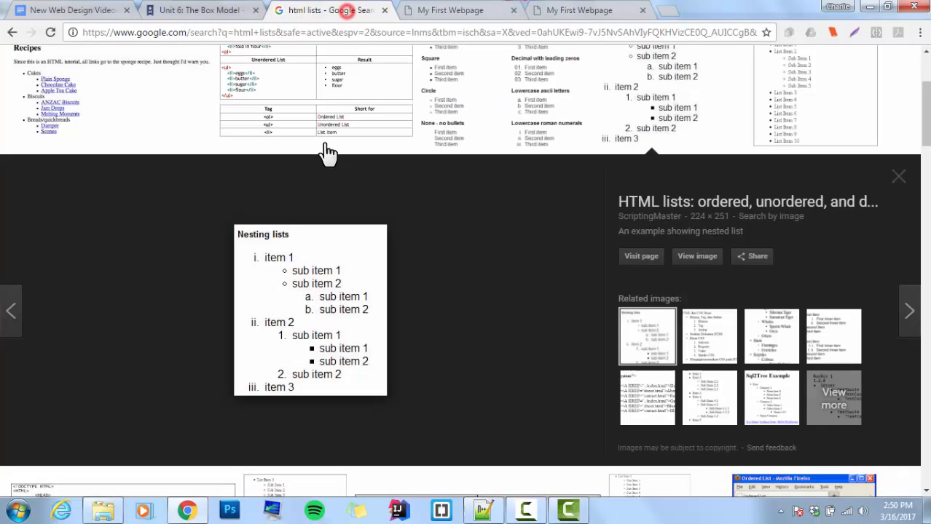
scroll(327, 151, up, 5)
click(512, 114)
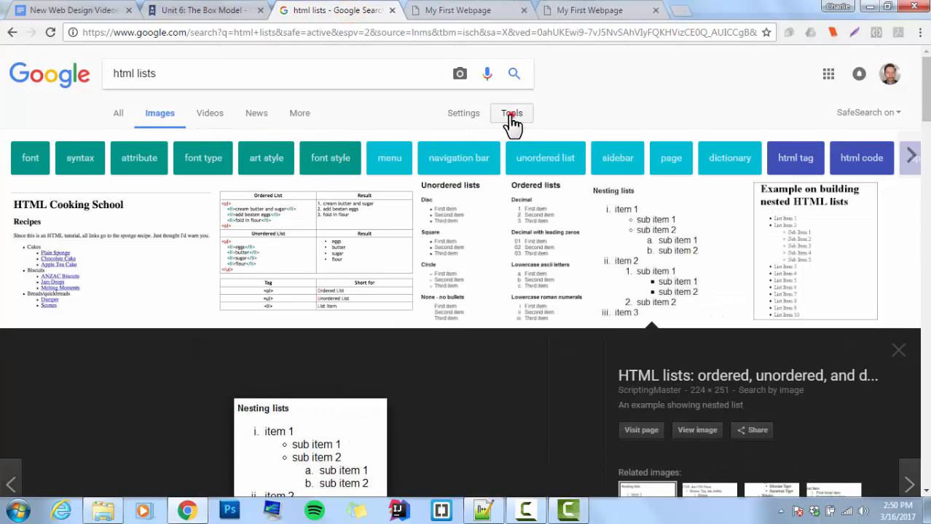
click(124, 136)
click(127, 179)
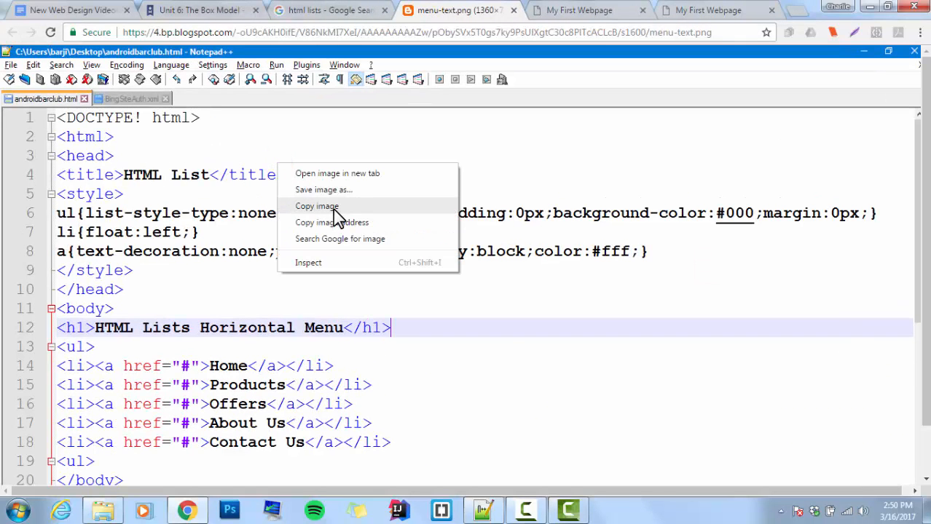
click(289, 32)
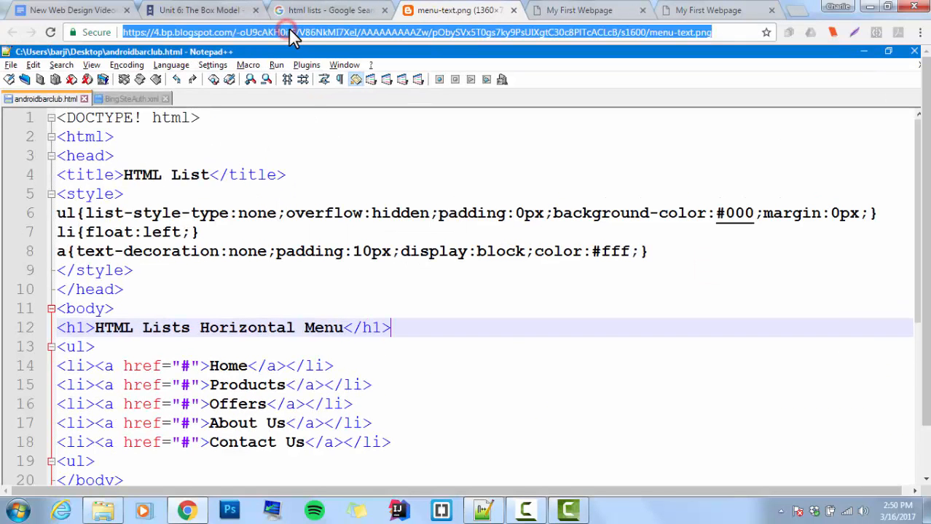
- Replace the figure's nested-lists img src with the copied blogspot menu-text.png URL
click(485, 510)
scroll(364, 328, down, 5)
scroll(308, 353, down, 5)
scroll(308, 352, down, 10)
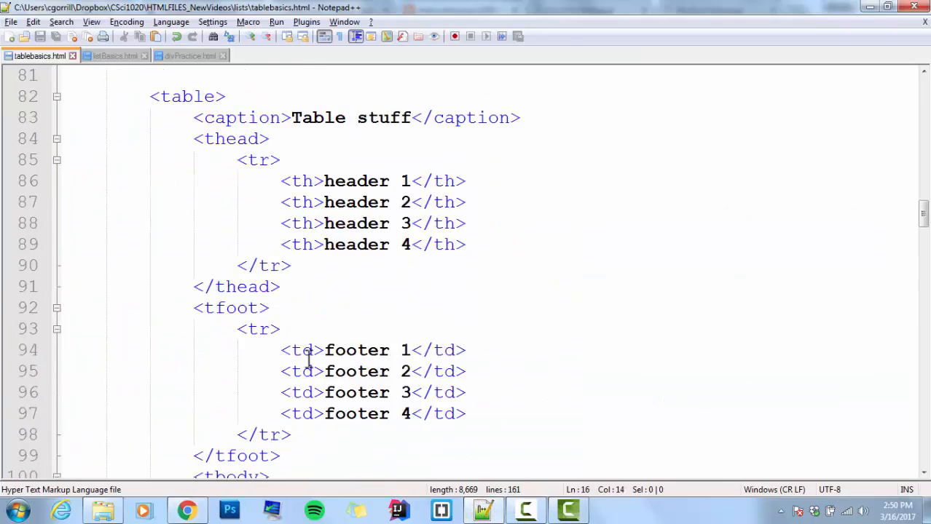
scroll(308, 353, down, 8)
scroll(308, 353, down, 6)
scroll(308, 353, down, 4)
scroll(308, 352, down, 4)
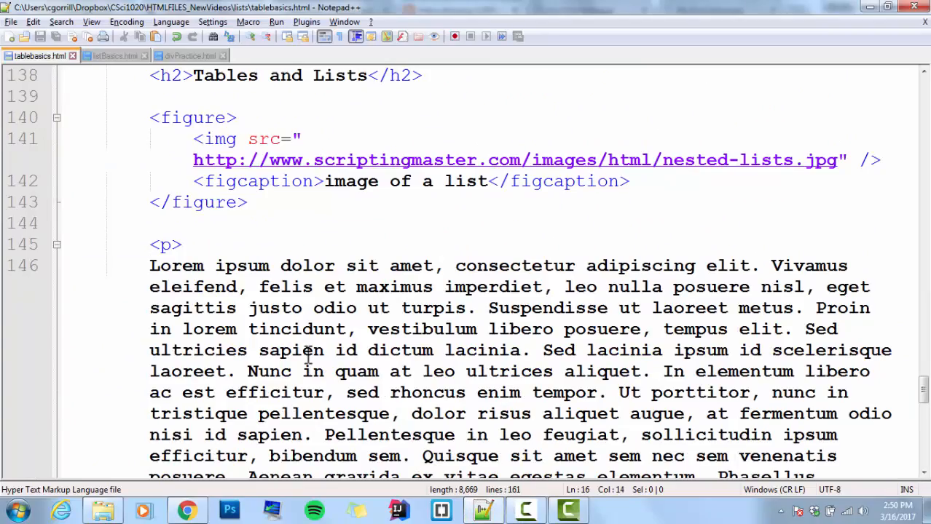
scroll(308, 352, down, 1)
scroll(308, 352, up, 2)
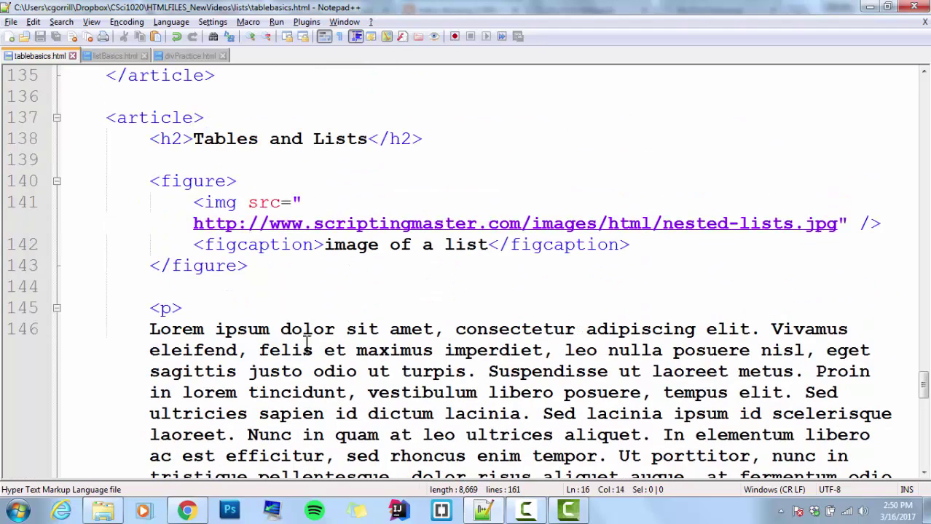
click(194, 223)
drag(193, 224, 500, 224)
drag(585, 216, 845, 219)
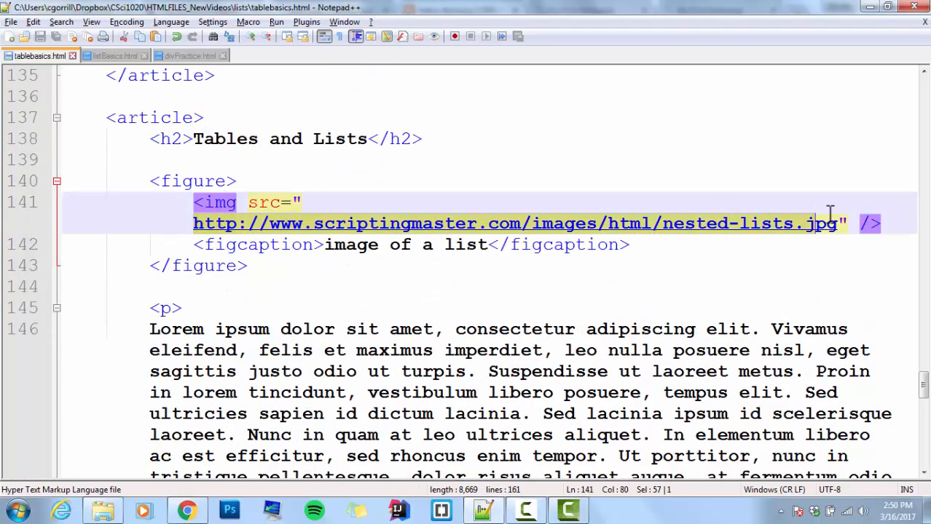
text(https://4.bp.blogspot.com/-oU9cAKH0ifE/V86NkMI7XeI/AAAAAAAAAZw/pObySVx5T0gs7ky9PsUlXgtC30c8PlTcACLcB/s1600/menu-text.png)
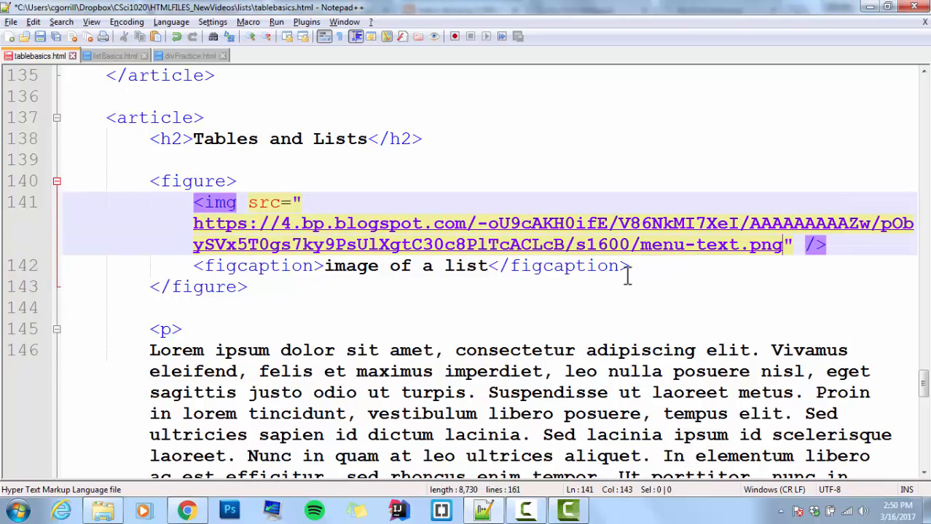
click(185, 512)
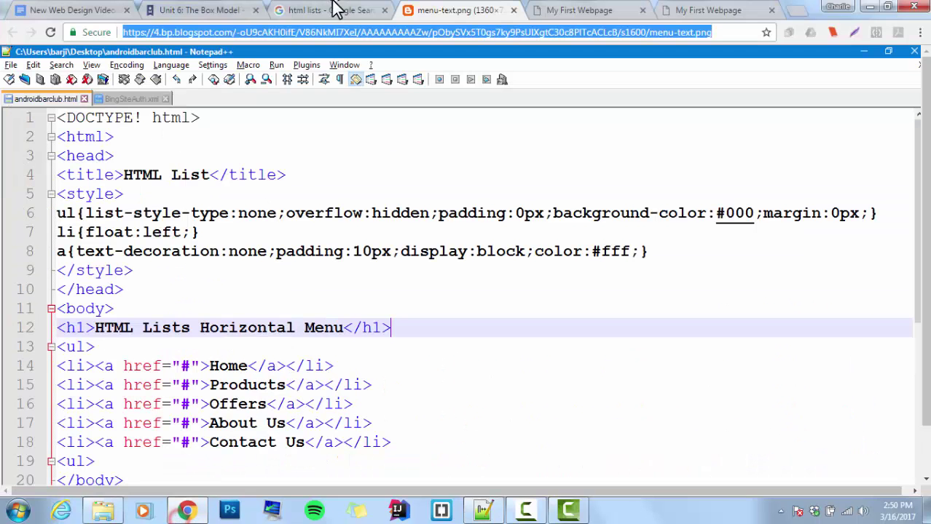
- Reload the My First Webpage tab so the figure shows the menu-text code screenshot
click(710, 10)
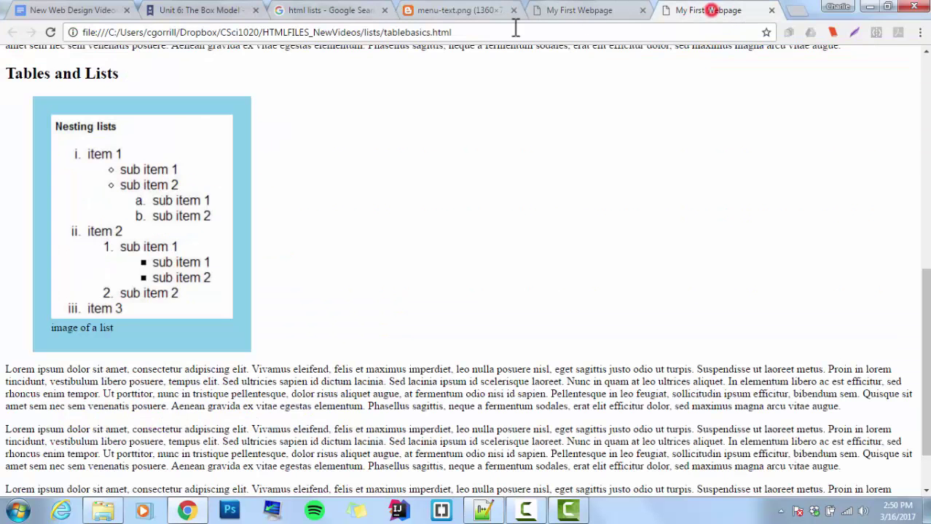
click(51, 32)
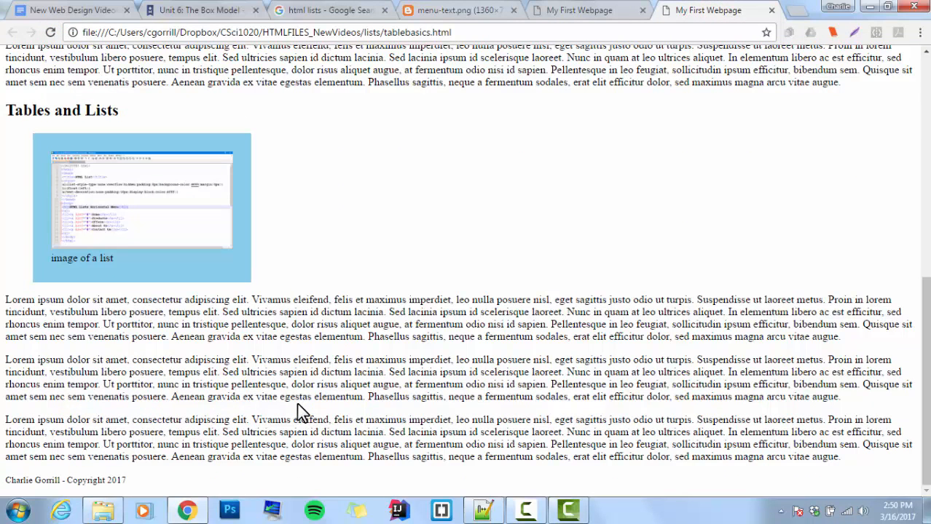
click(483, 510)
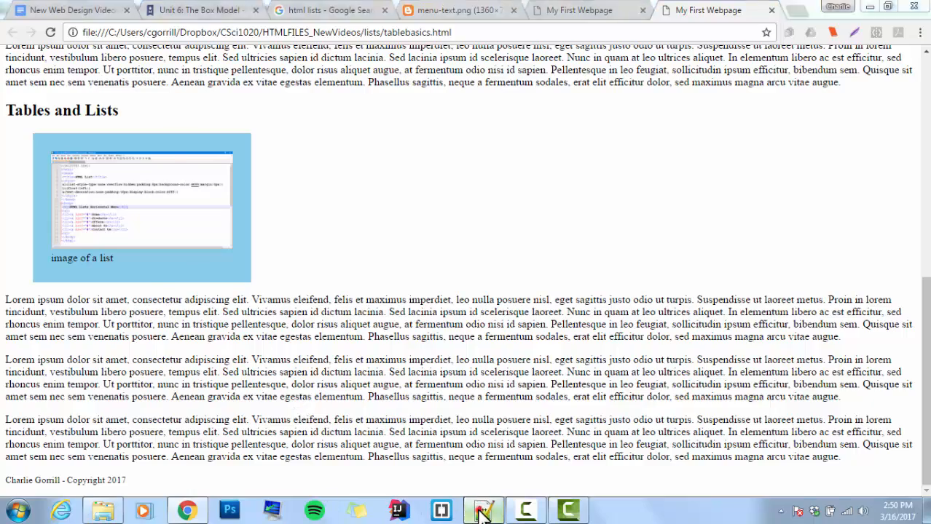
scroll(255, 208, up, 4)
scroll(255, 208, up, 4)
scroll(255, 207, up, 4)
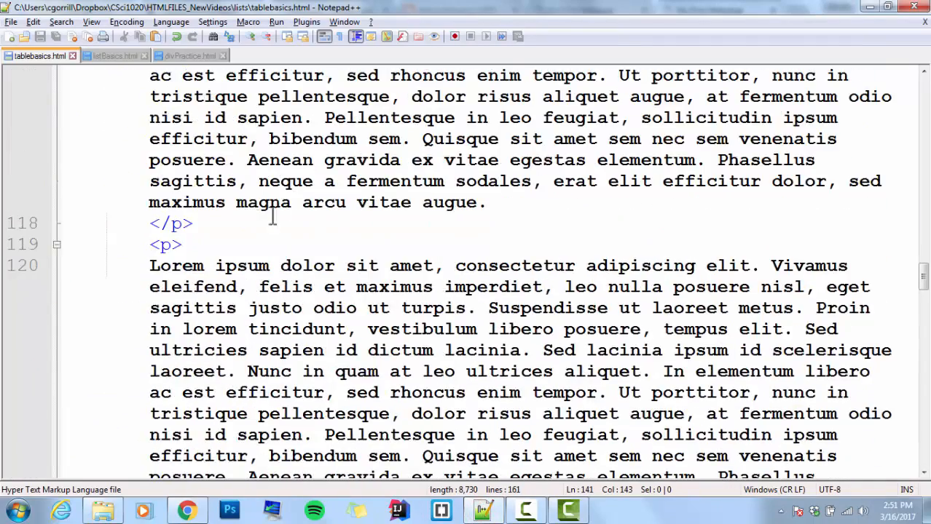
scroll(255, 207, up, 4)
scroll(364, 203, up, 12)
scroll(349, 202, up, 6)
scroll(346, 202, up, 5)
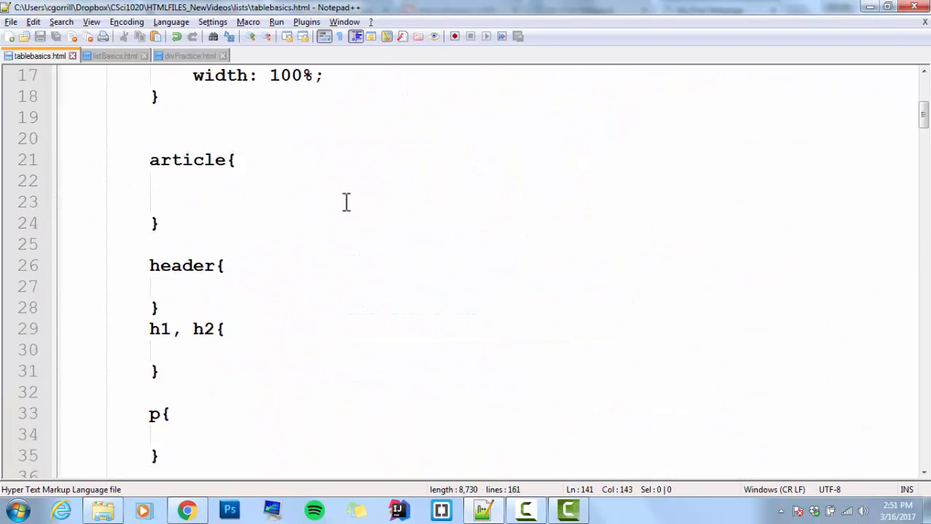
scroll(345, 202, up, 3)
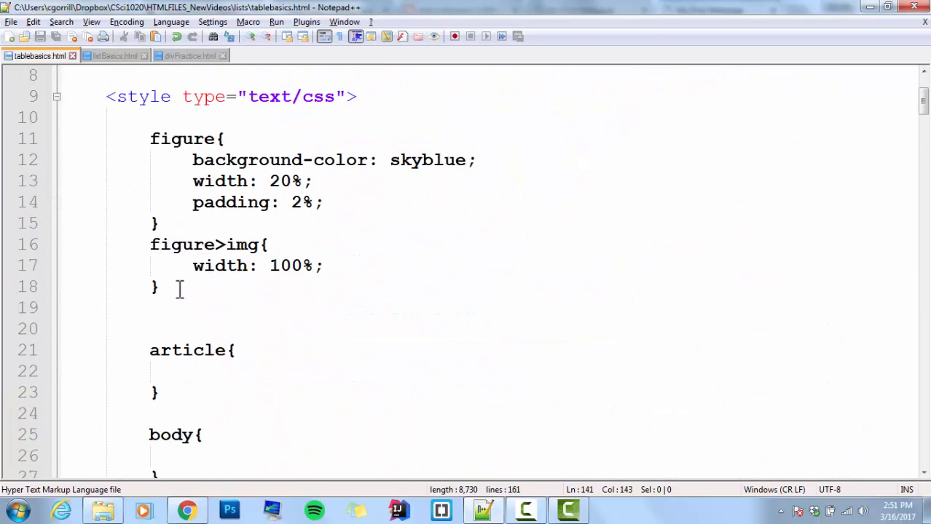
- Cut out the figure>img width rule (lines 16–18) and save tablebasics.html
drag(167, 288, 134, 246)
key(ctrl+x)
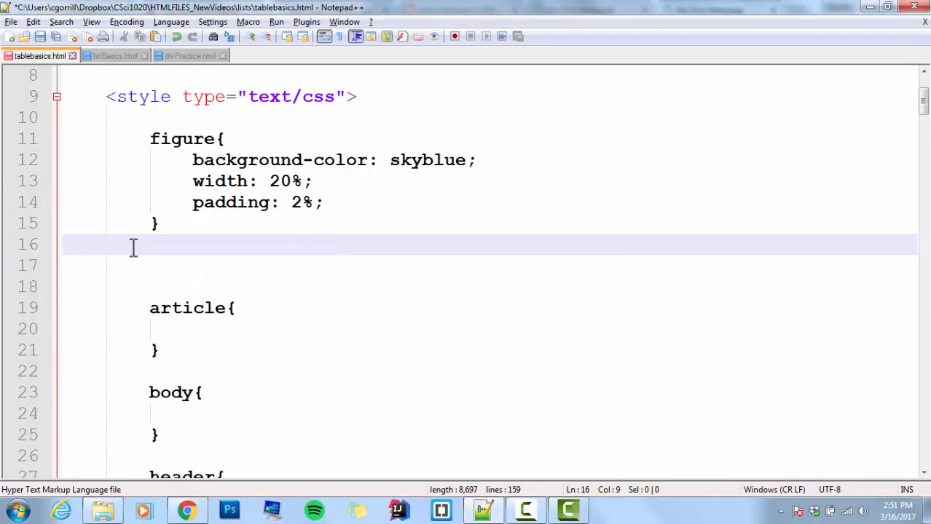
key(ctrl+s)
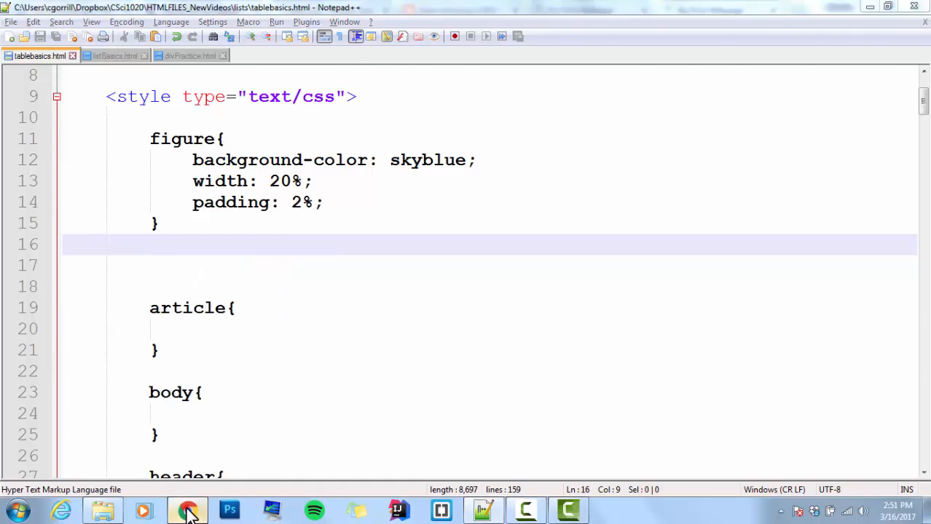
- Reload the page in Chrome to see the screenshot overflow the sky-blue figure box
click(186, 511)
click(50, 32)
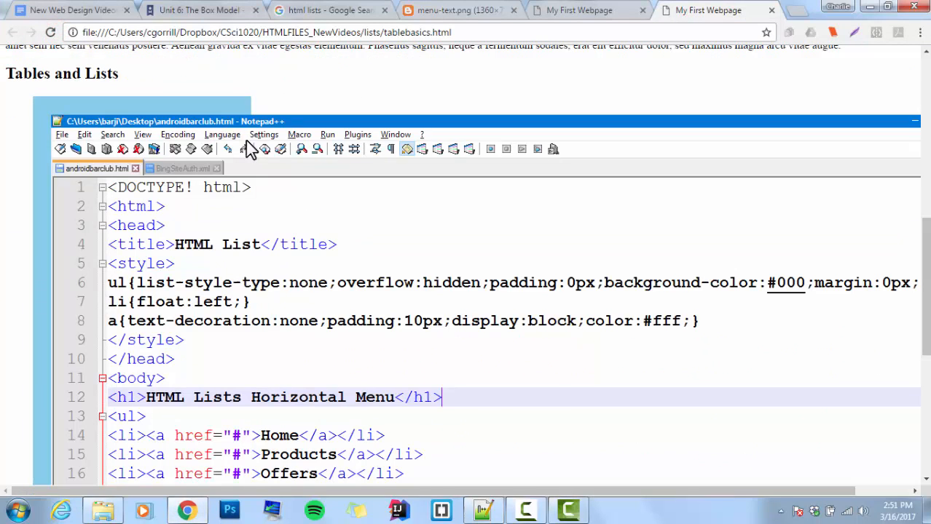
scroll(146, 134, down, 5)
scroll(145, 135, down, 3)
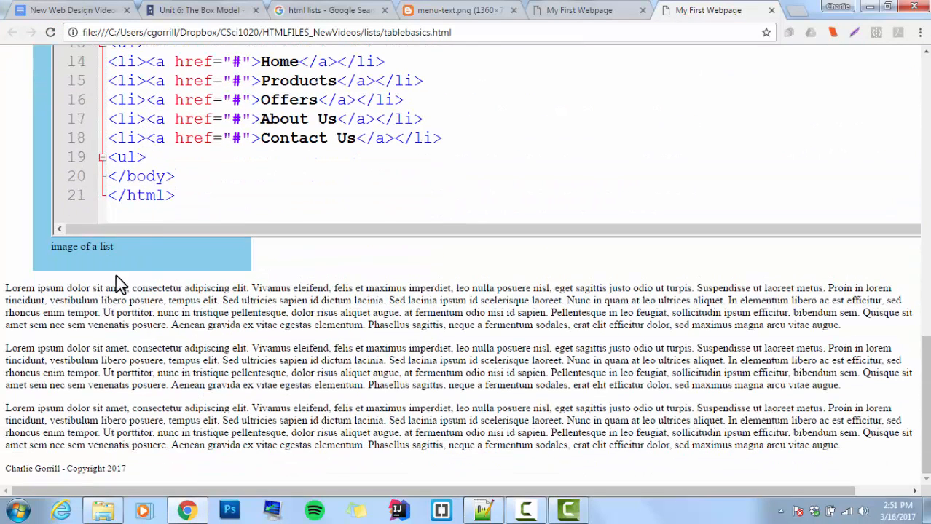
scroll(74, 228, up, 8)
scroll(79, 238, down, 3)
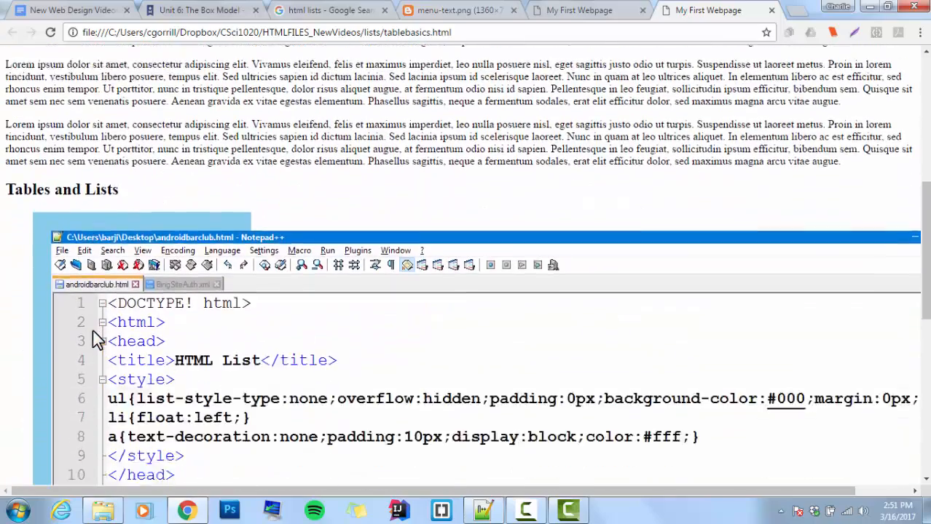
scroll(98, 339, down, 3)
scroll(97, 339, up, 1)
scroll(95, 287, up, 5)
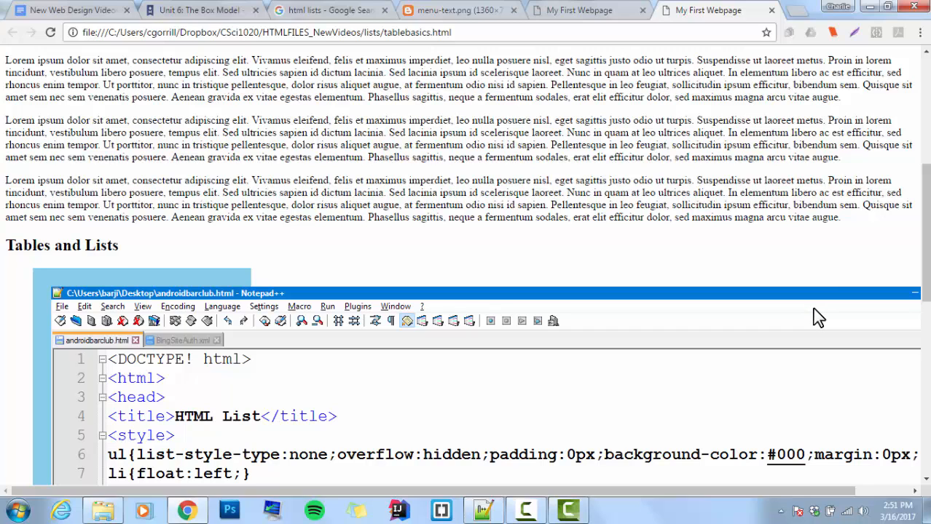
- Write a figure>img { width: 100%; } rule on line 16 and save the file
click(484, 510)
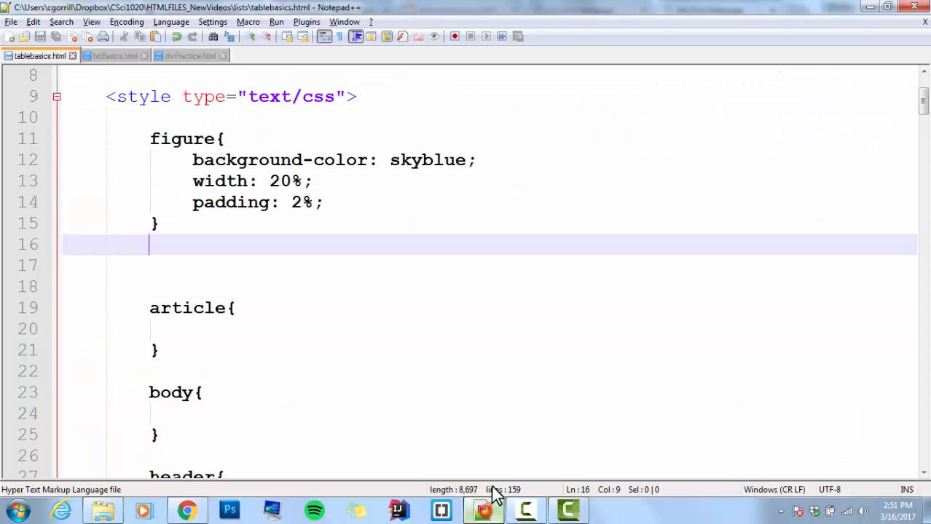
text(f)
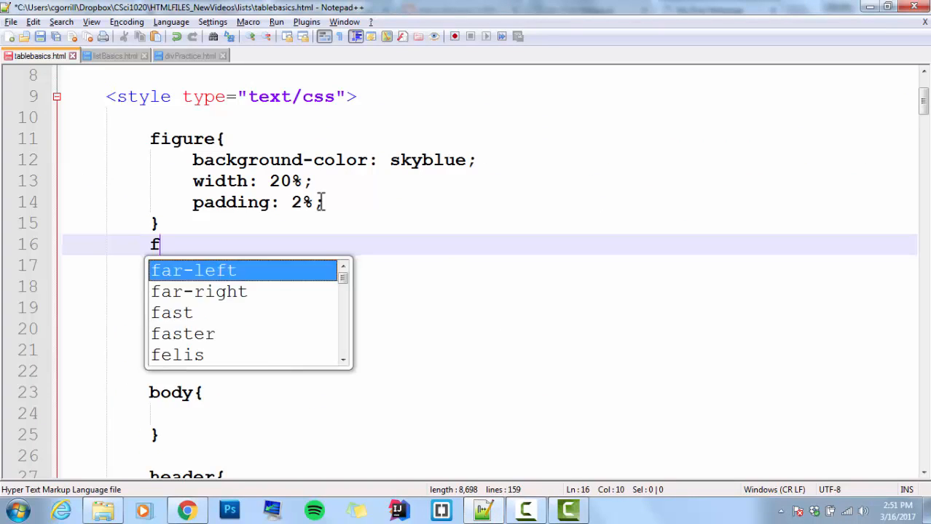
text(igure>)
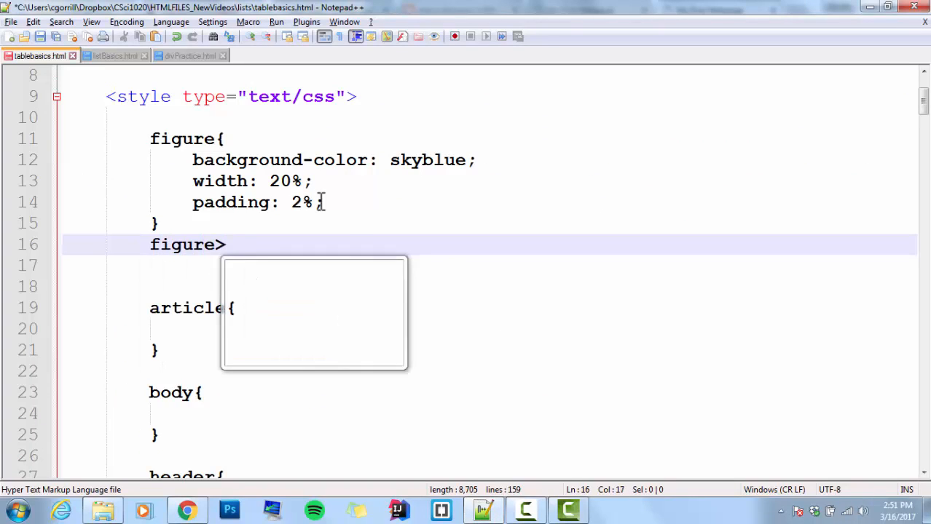
text(img{)
key(Return)
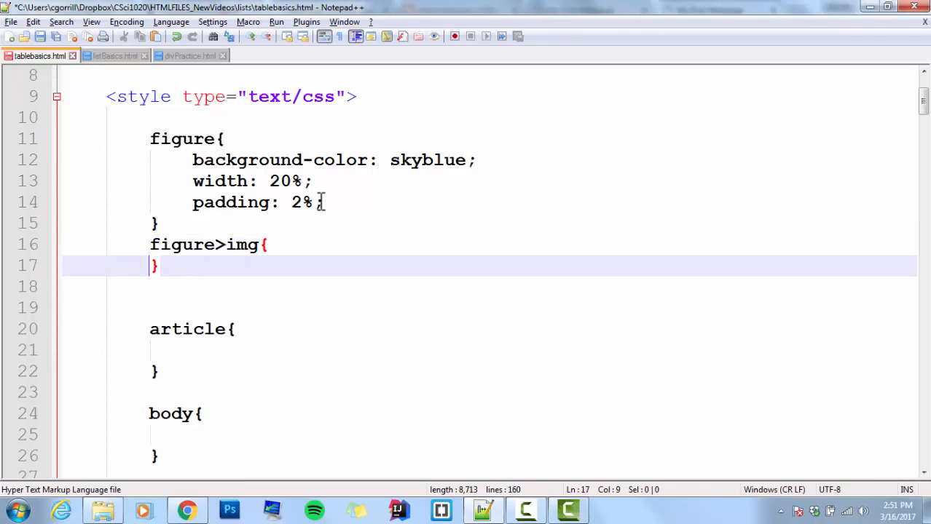
key(Return)
text(})
key(Up)
key(Tab)
text(widt)
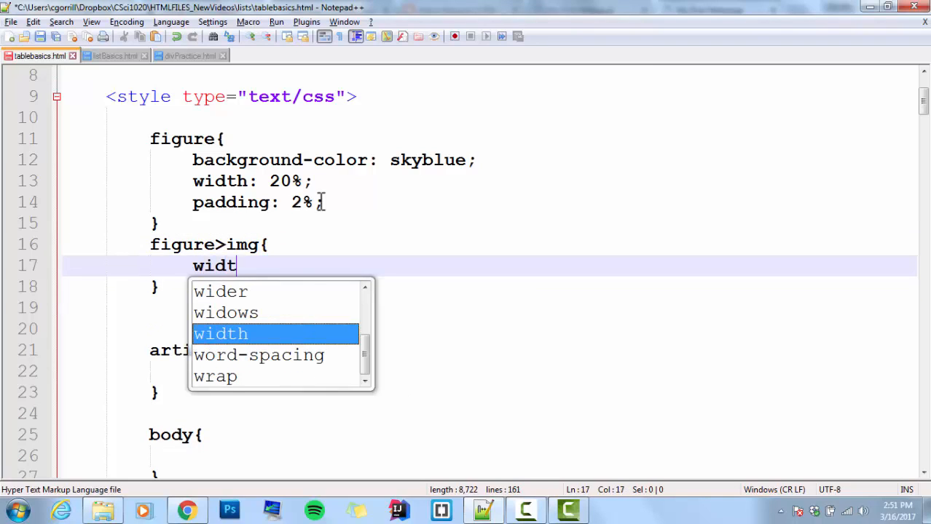
text(h: )
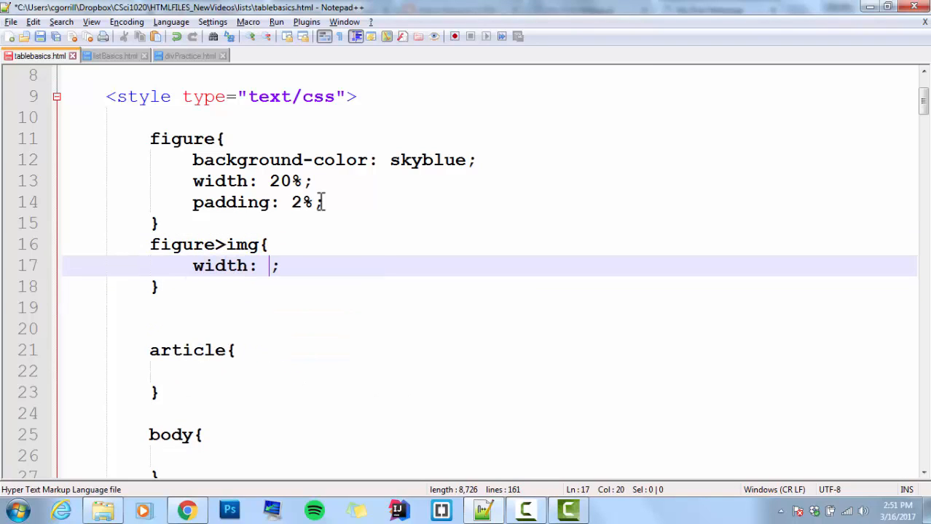
text(100%)
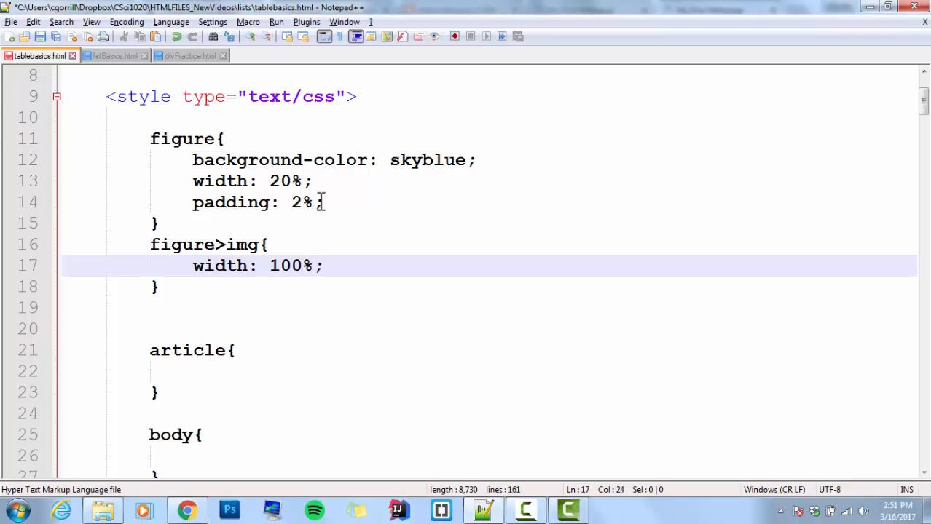
key(ctrl+s)
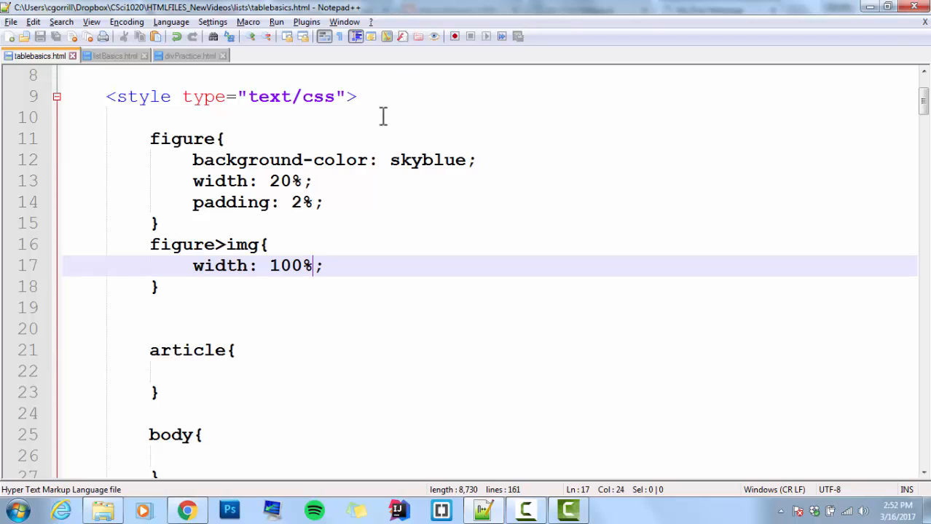
click(311, 266)
- Reload Chrome to confirm the screenshot now fits inside the figure
click(186, 510)
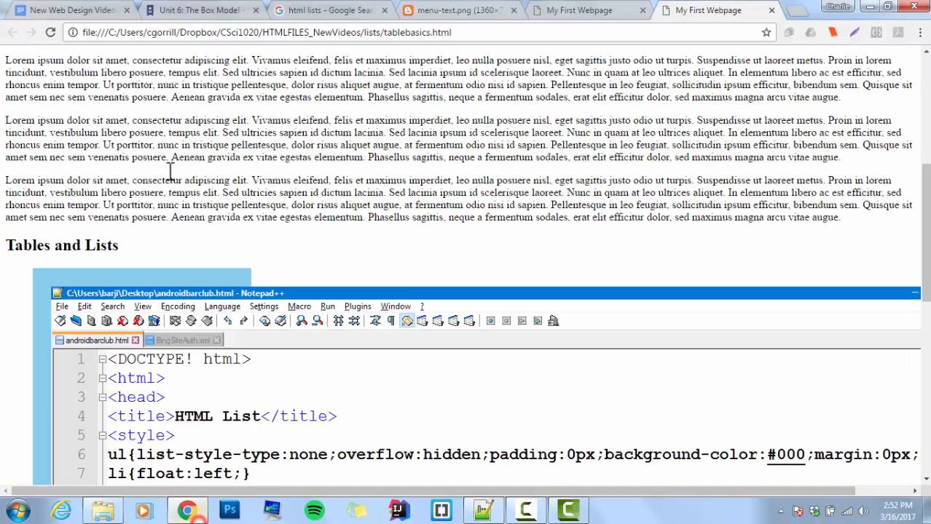
click(49, 32)
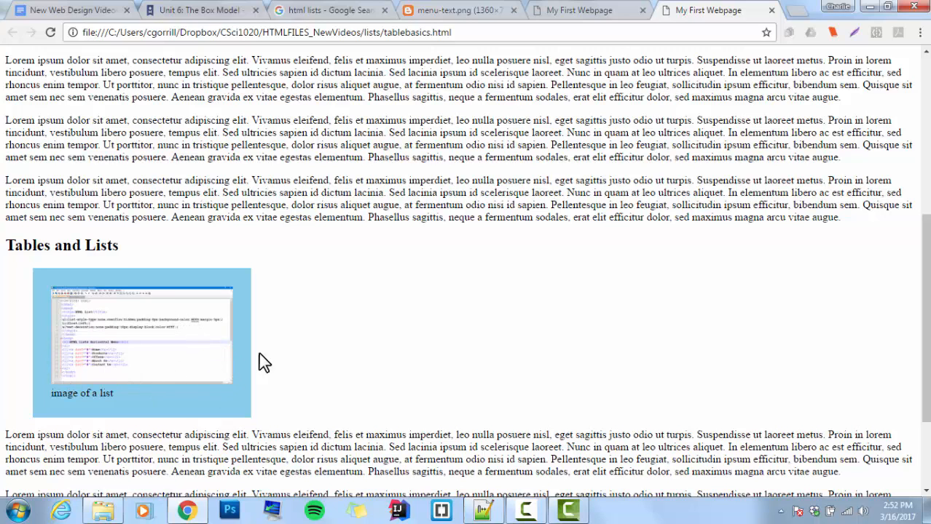
click(484, 510)
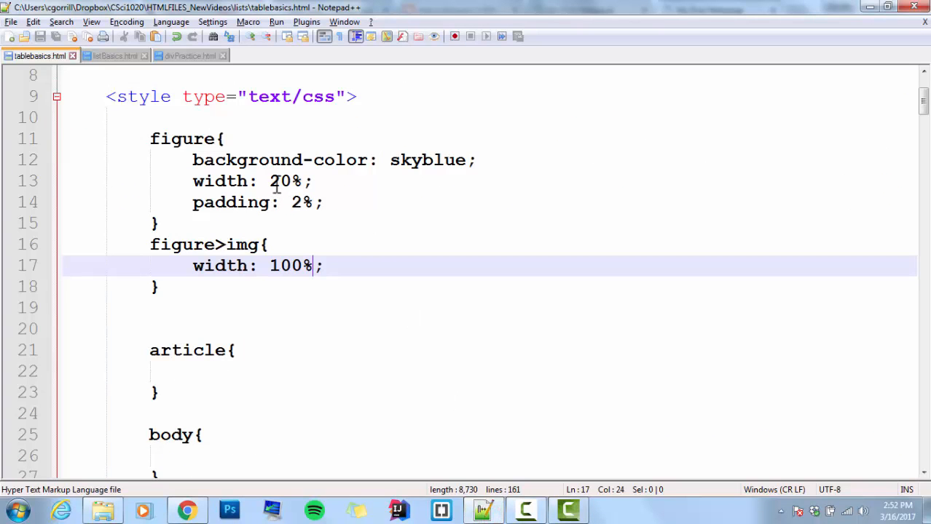
- Change the figure rule's width from 20% to 80% and save the file
drag(269, 181, 292, 181)
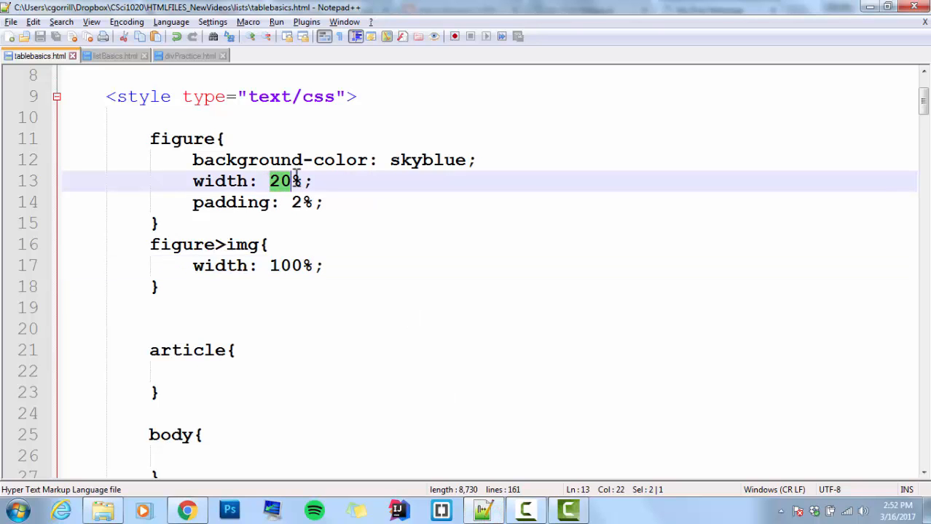
text(80)
key(ctrl+s)
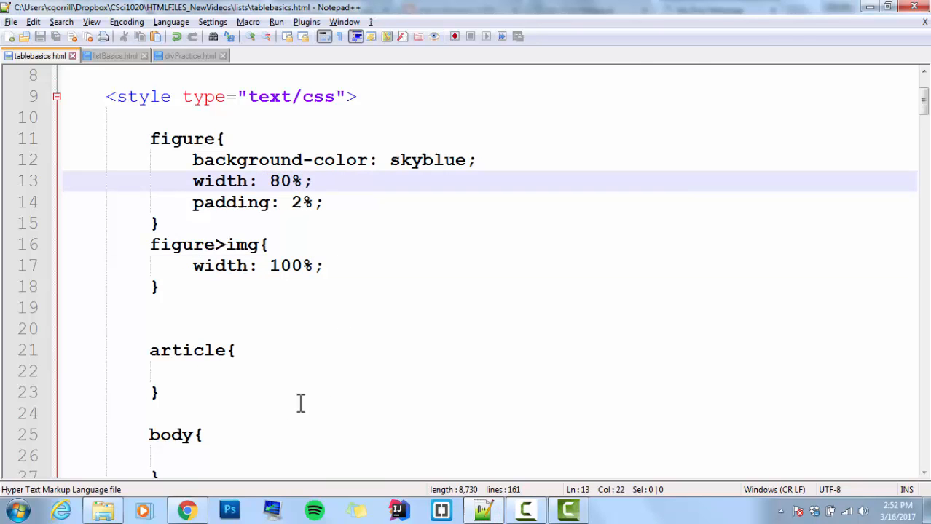
click(186, 509)
- Reload to view the 80%-wide figure with the screenshot filling it, then return to the source
click(50, 32)
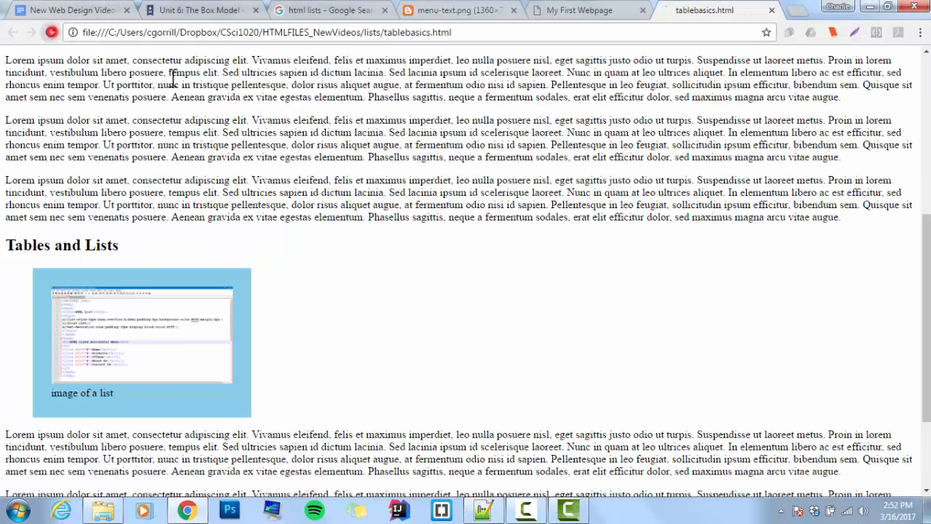
scroll(670, 248, down, 5)
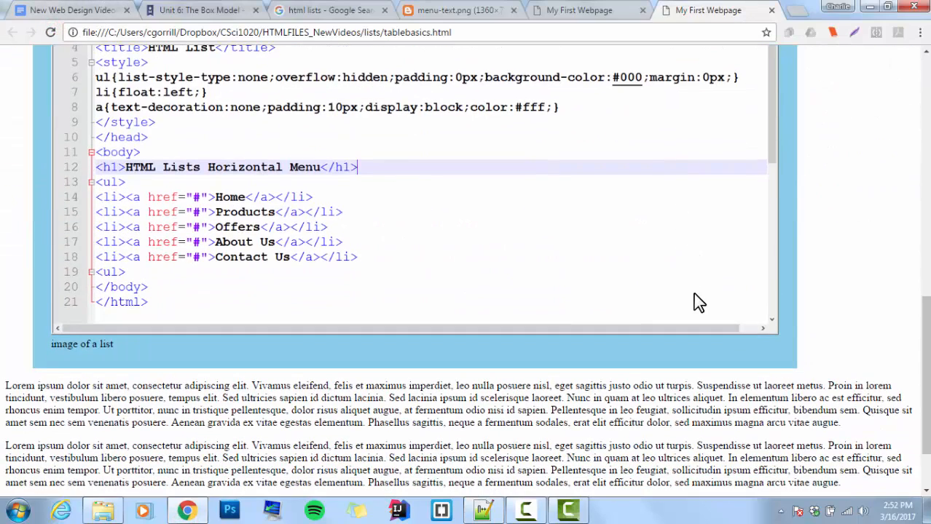
scroll(697, 303, up, 2)
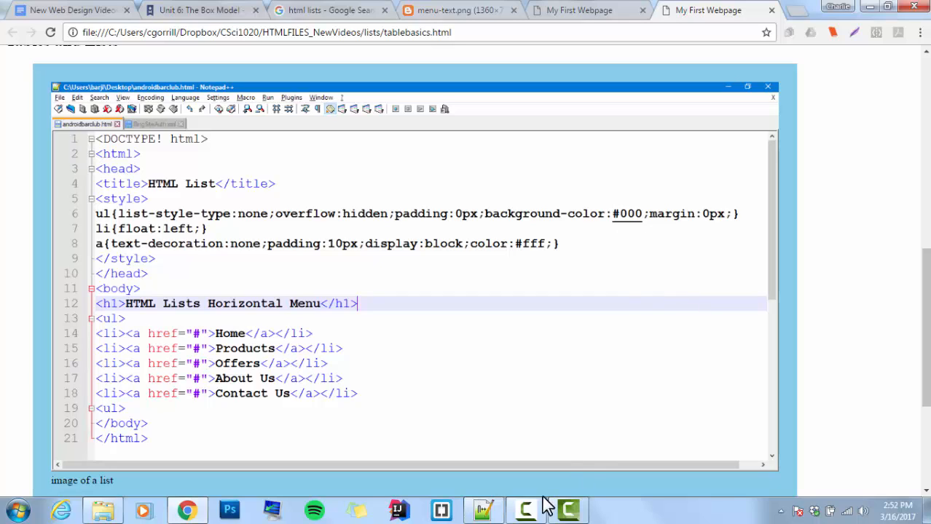
click(485, 512)
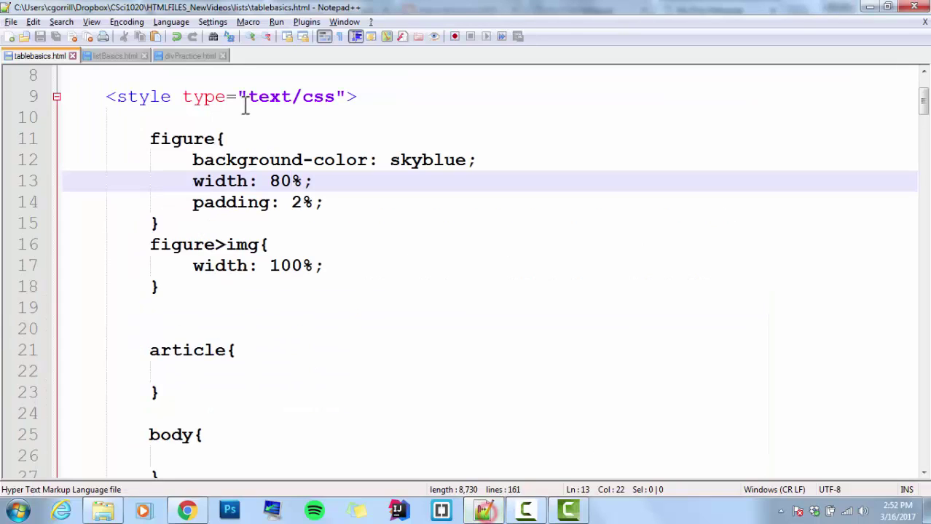
click(150, 140)
drag(151, 139, 311, 223)
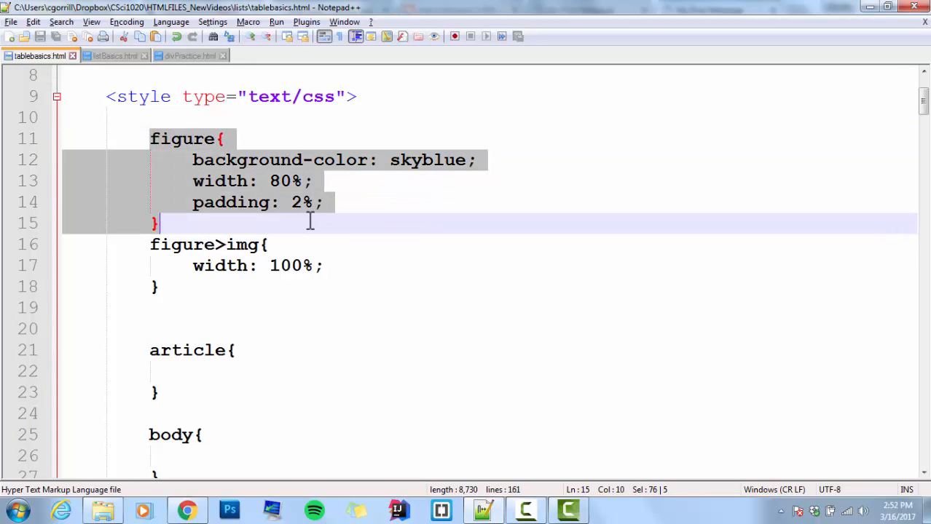
click(311, 181)
drag(149, 245, 322, 286)
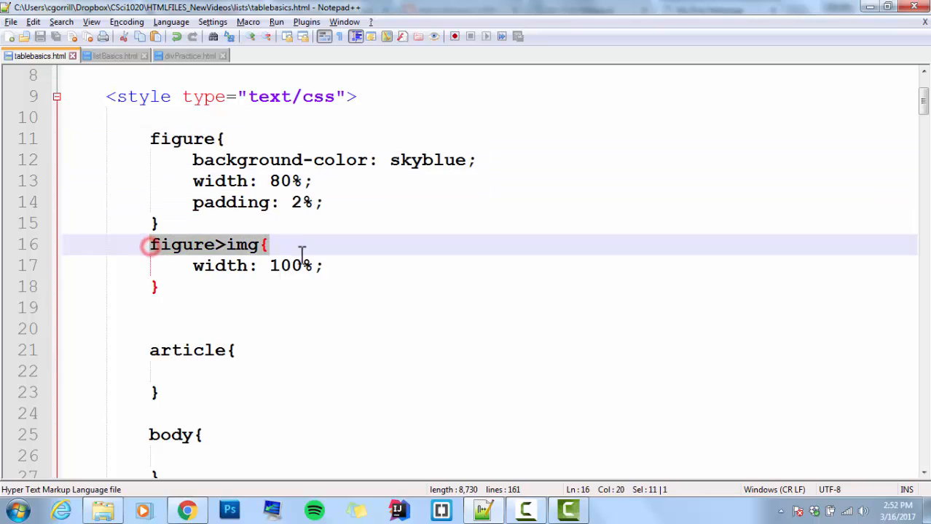
click(301, 265)
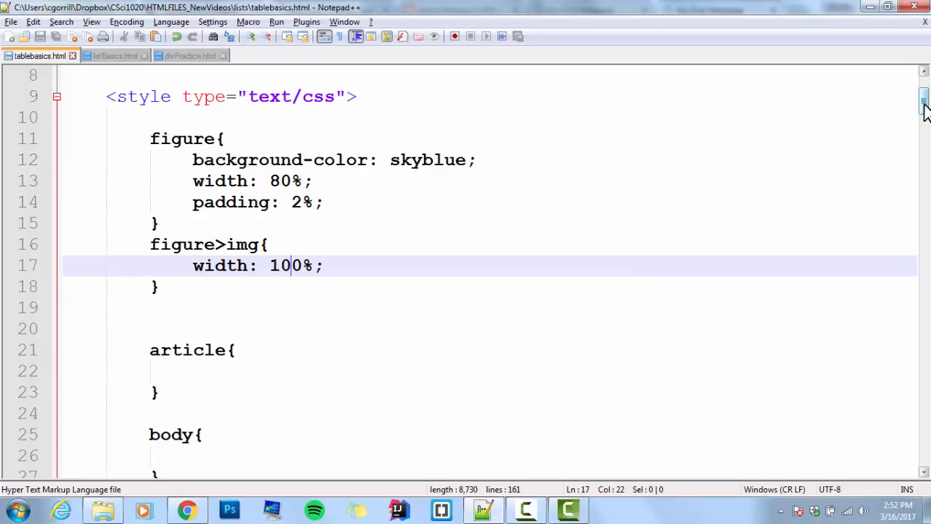
drag(925, 109, 923, 381)
click(217, 181)
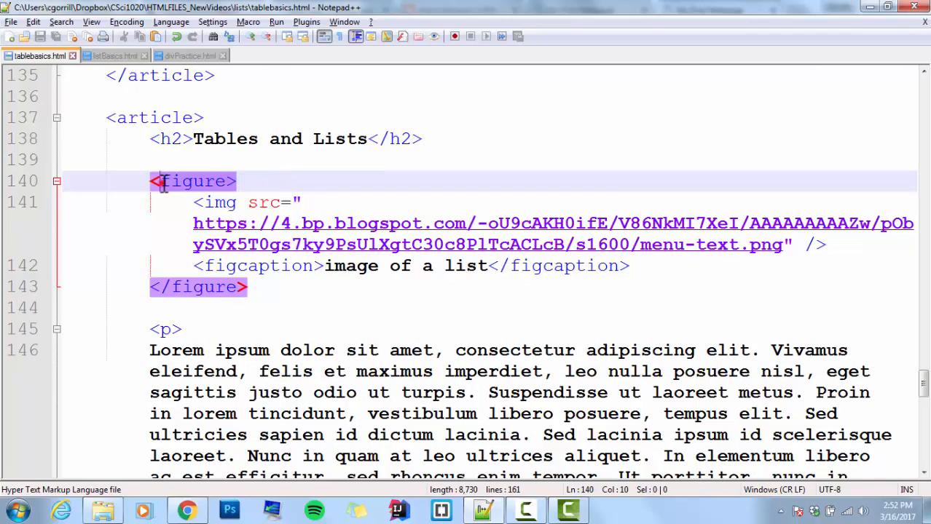
click(248, 288)
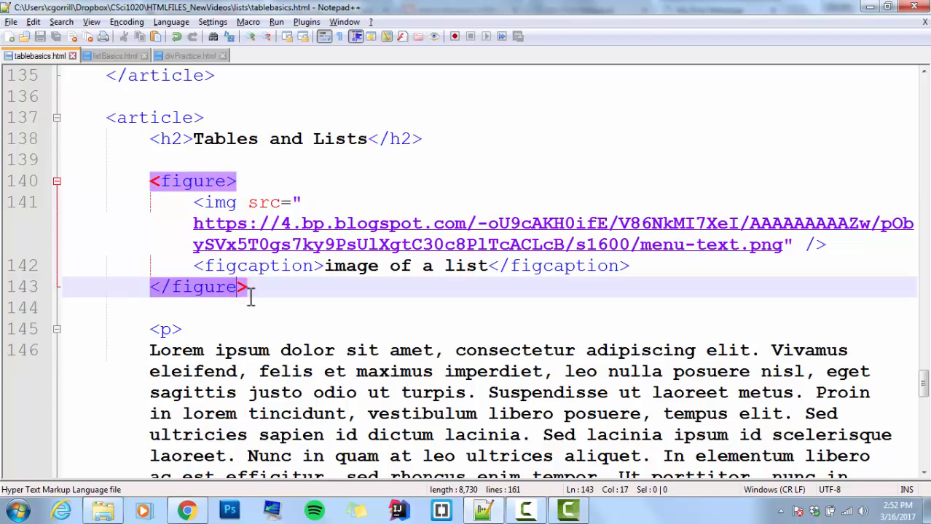
drag(193, 203, 843, 244)
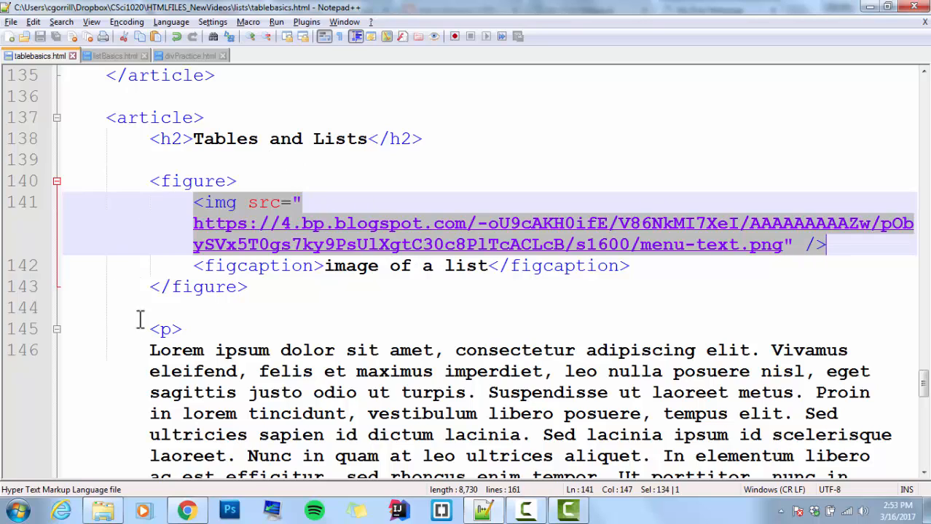
click(183, 289)
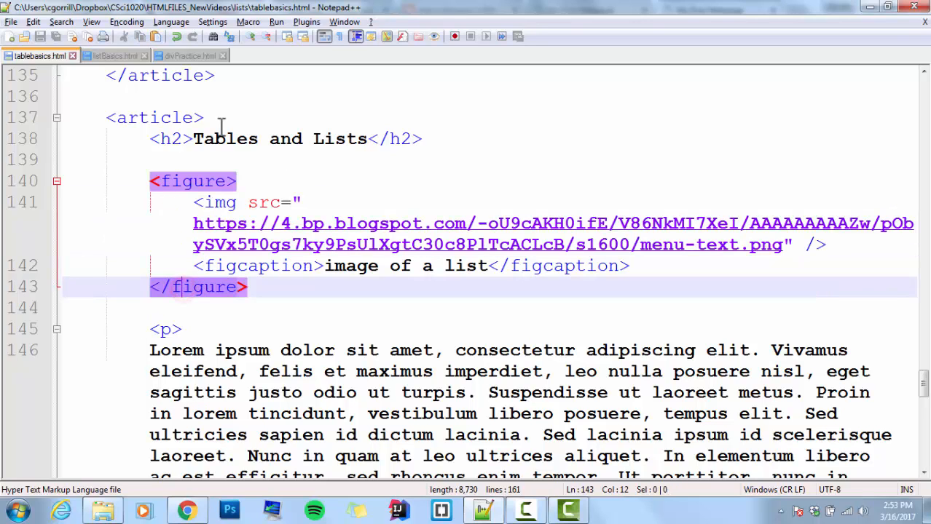
click(168, 118)
click(220, 139)
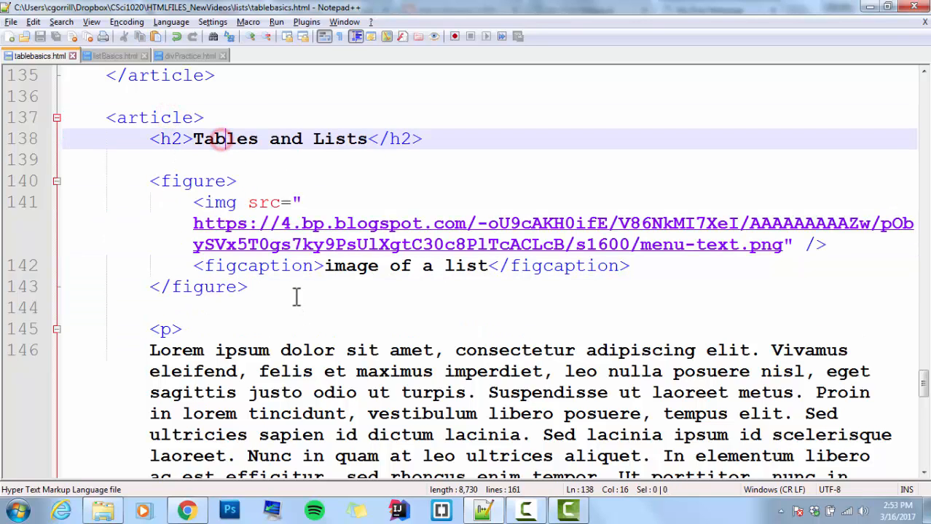
click(238, 289)
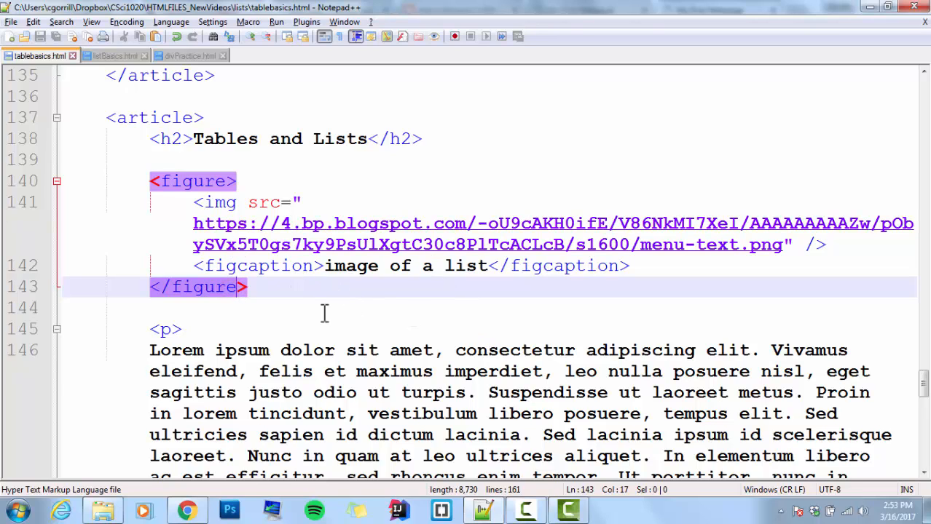
click(290, 267)
- Wrap the figcaption's caption text in <p>…</p> and save the file
click(323, 266)
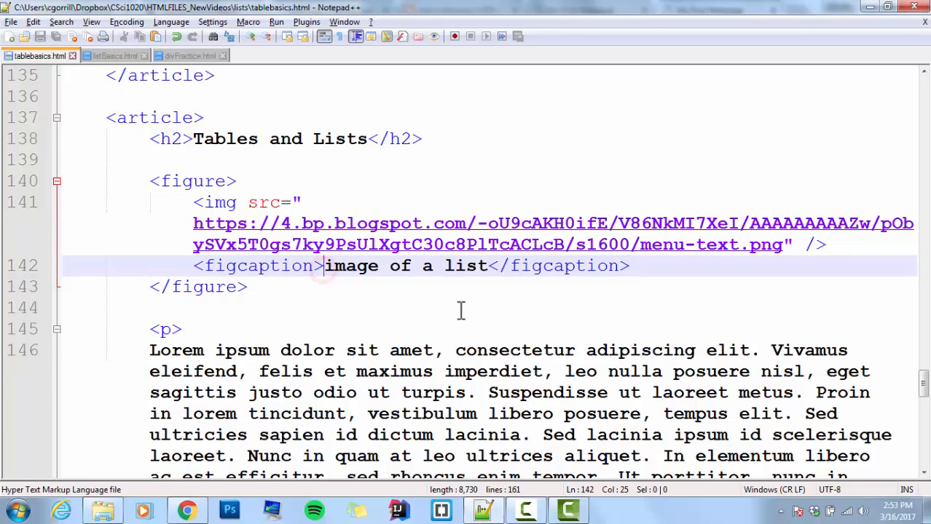
text(<>p)
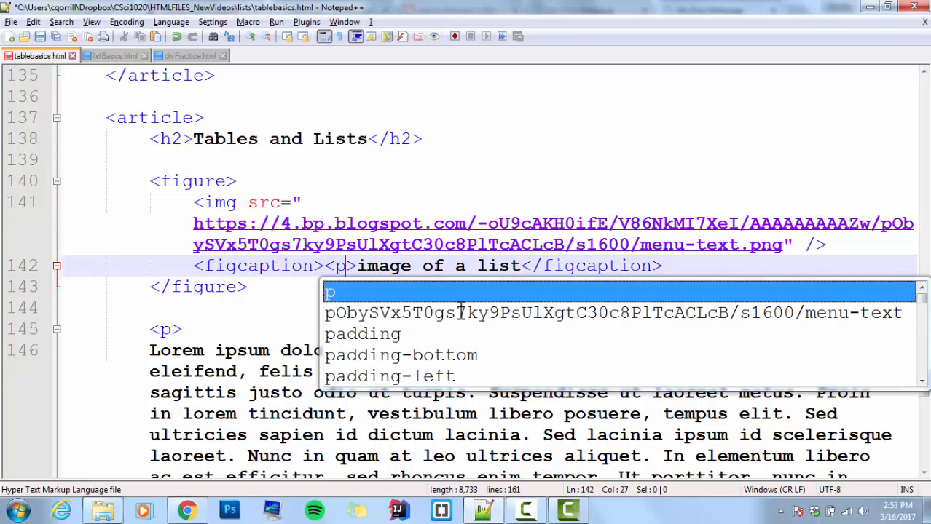
key(Right)
key(Right)
key(Right)
key(Right)
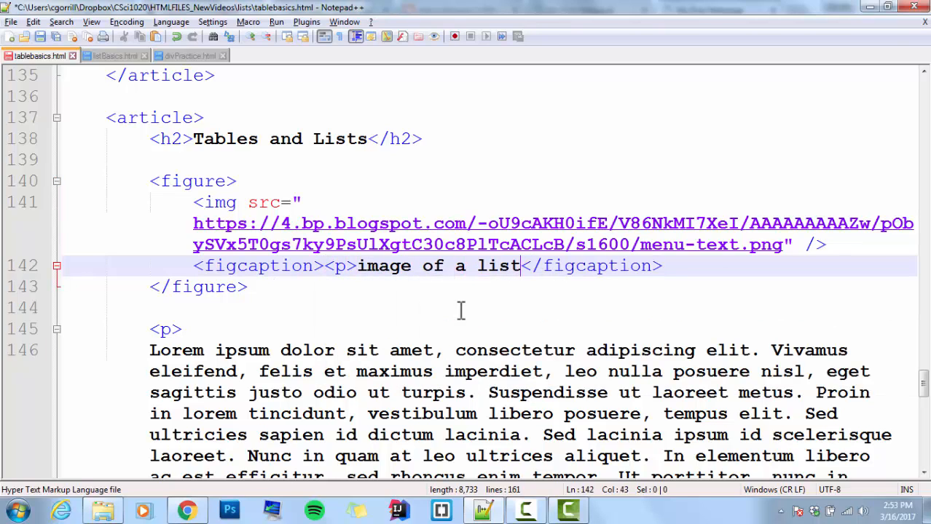
text(<>)
key(Left)
text(/p)
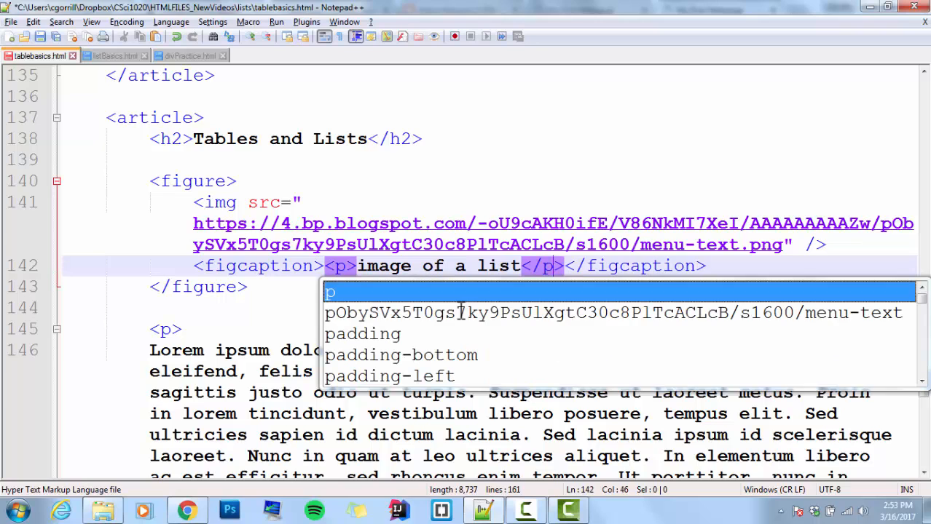
click(710, 266)
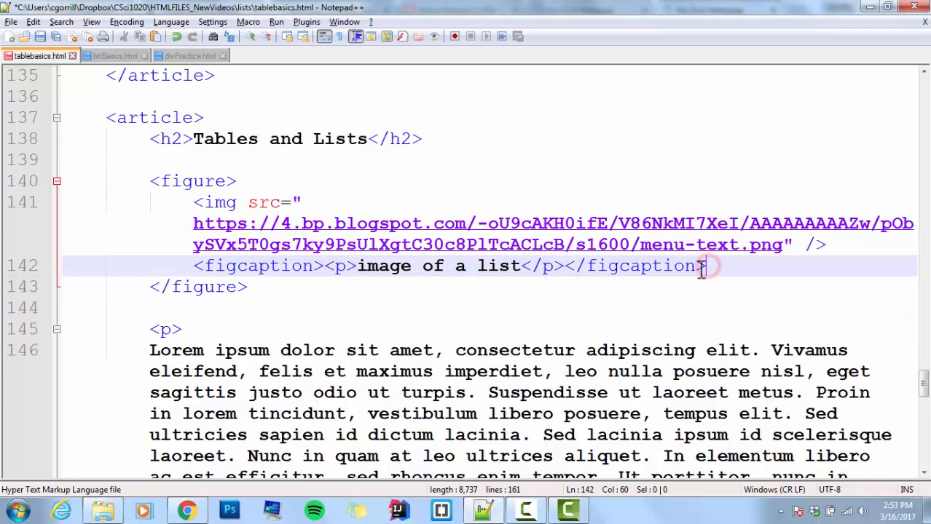
key(ctrl+s)
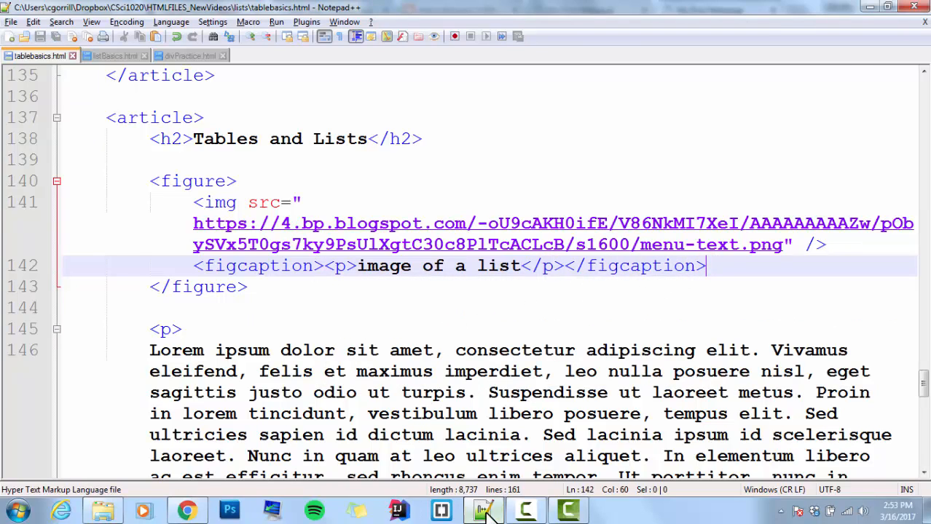
- Reload the page in Chrome to see the caption below the screenshot
click(457, 511)
click(51, 34)
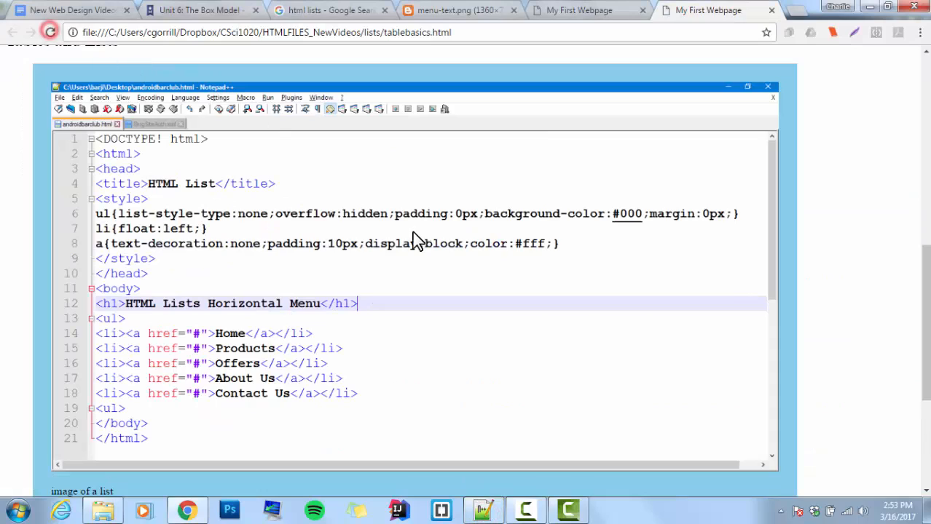
scroll(422, 248, down, 3)
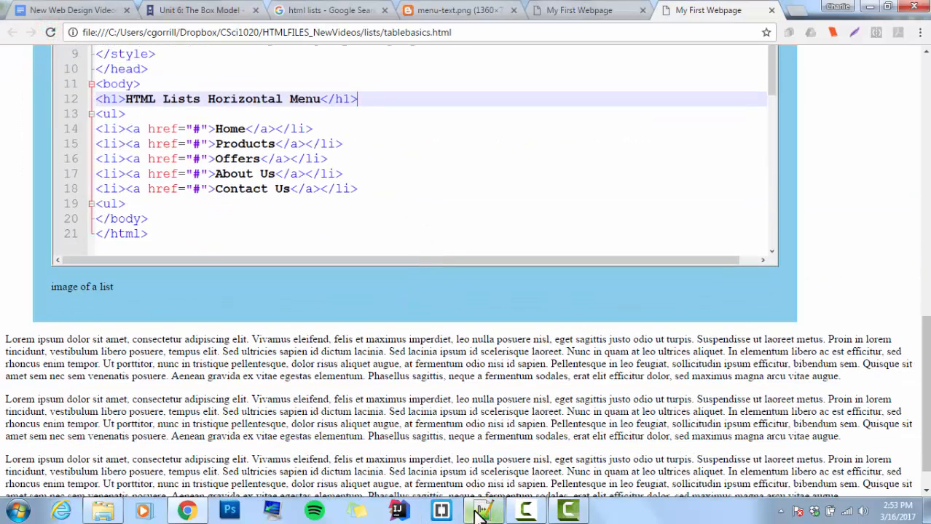
click(484, 511)
scroll(459, 240, up, 3)
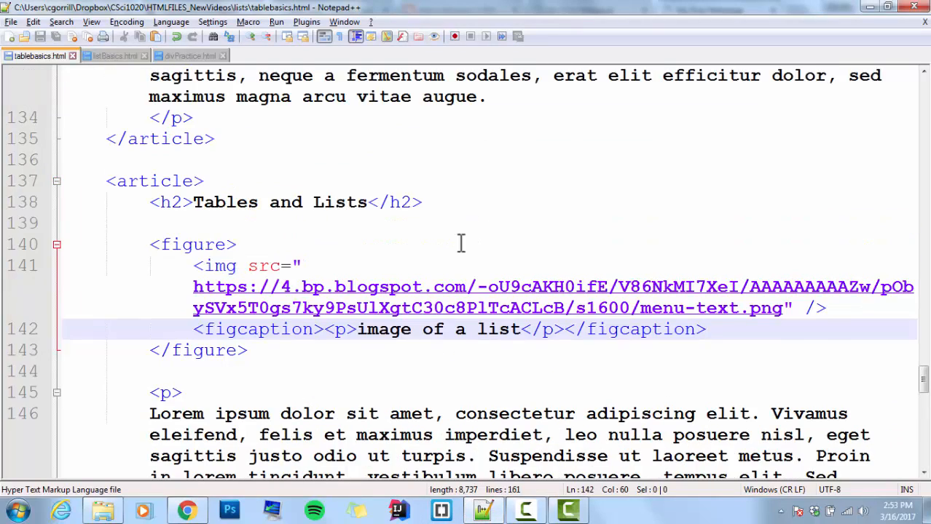
mouse_move(922, 382)
mouse_down()
mouse_move(910, 141)
mouse_move(921, 102)
mouse_up()
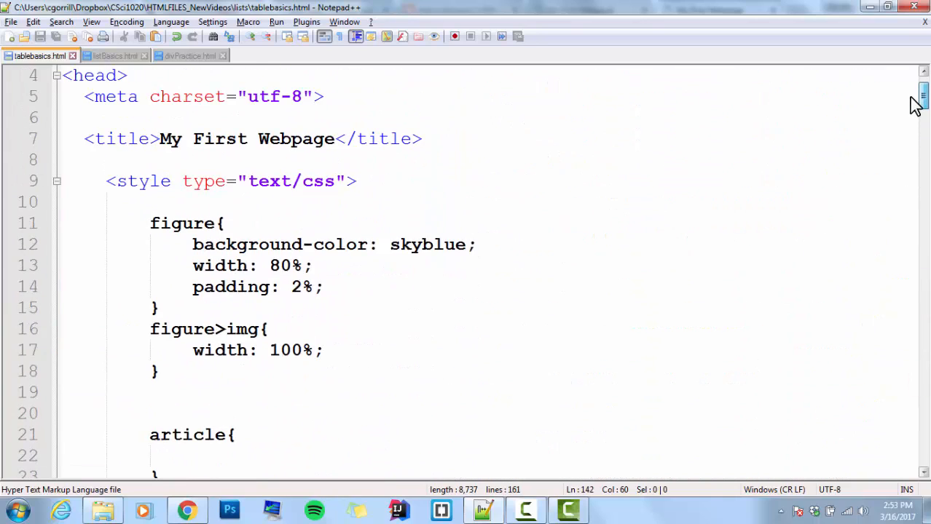
scroll(466, 240, down, 2)
- Add a figcaption { color: navy; } rule on line 19 and save the file
click(191, 266)
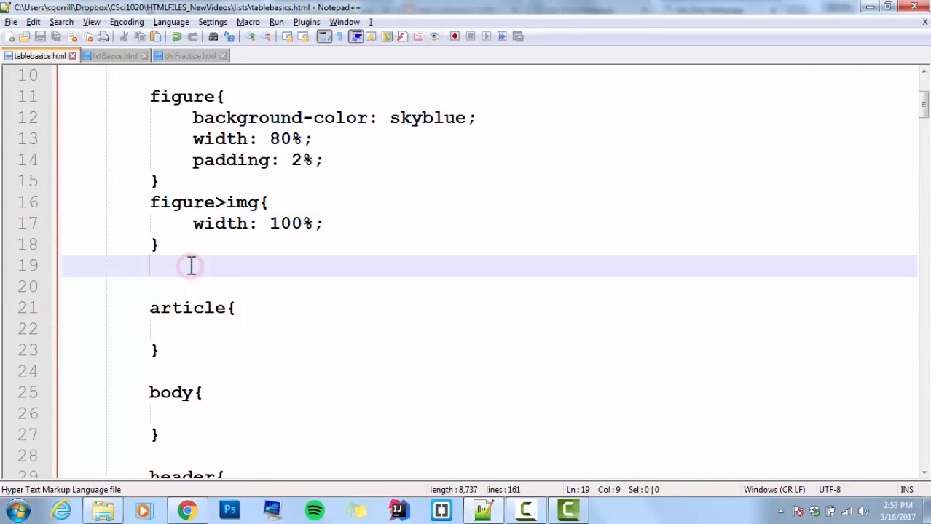
text(figcap)
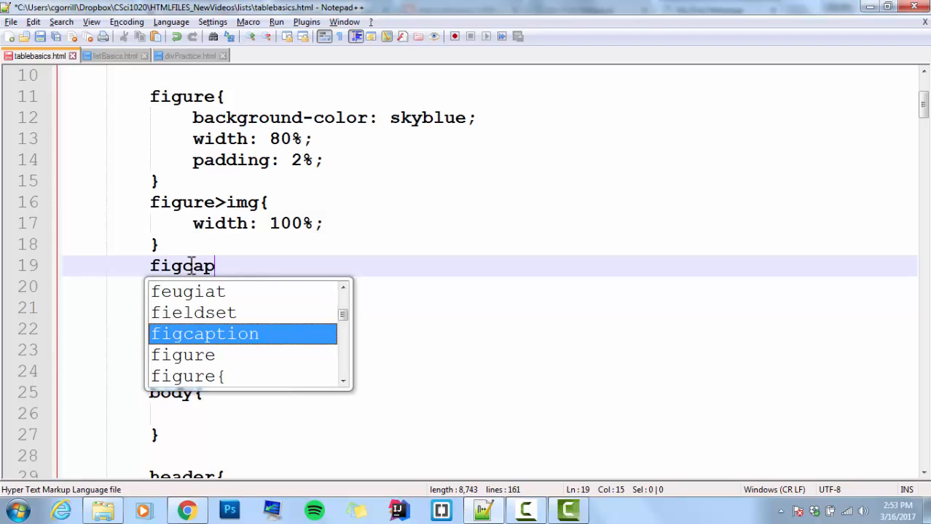
key(Return)
text({)
key(Return)
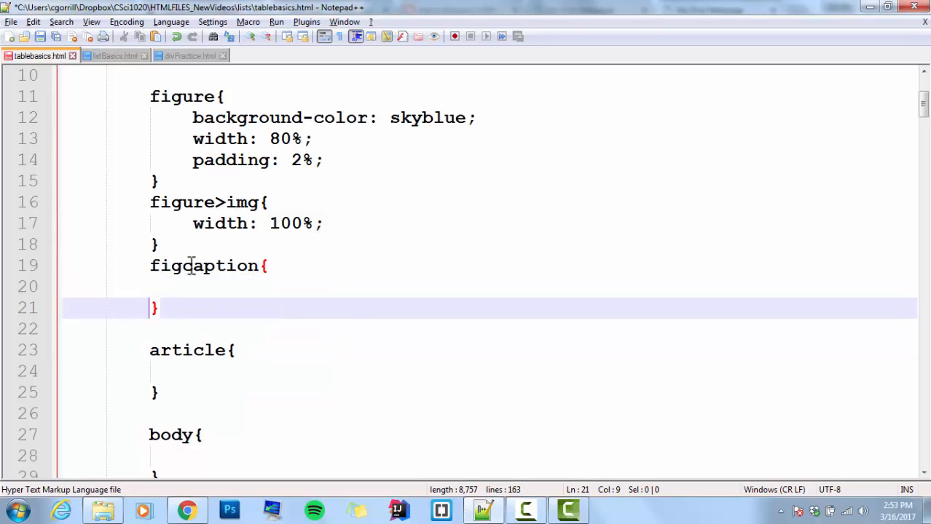
key(Tab)
text(color)
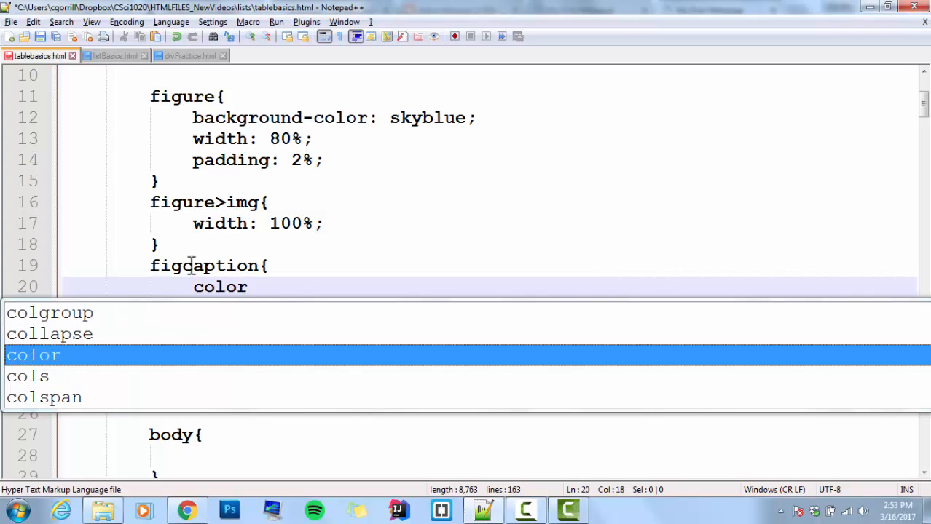
text(: nav)
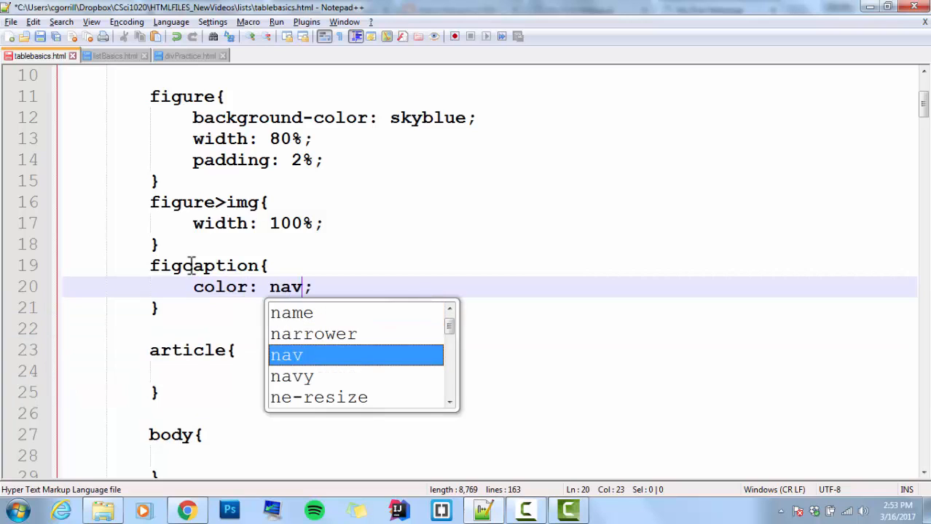
text(y)
key(ctrl+s)
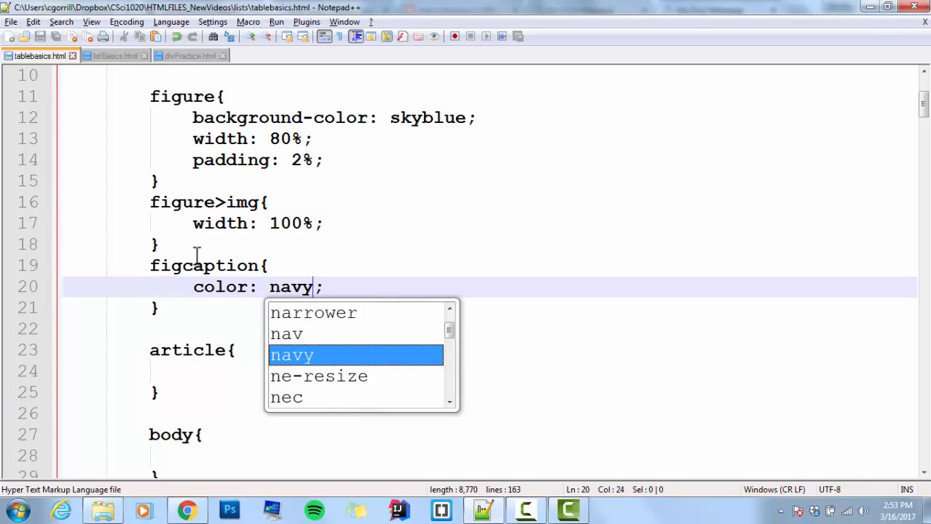
click(188, 512)
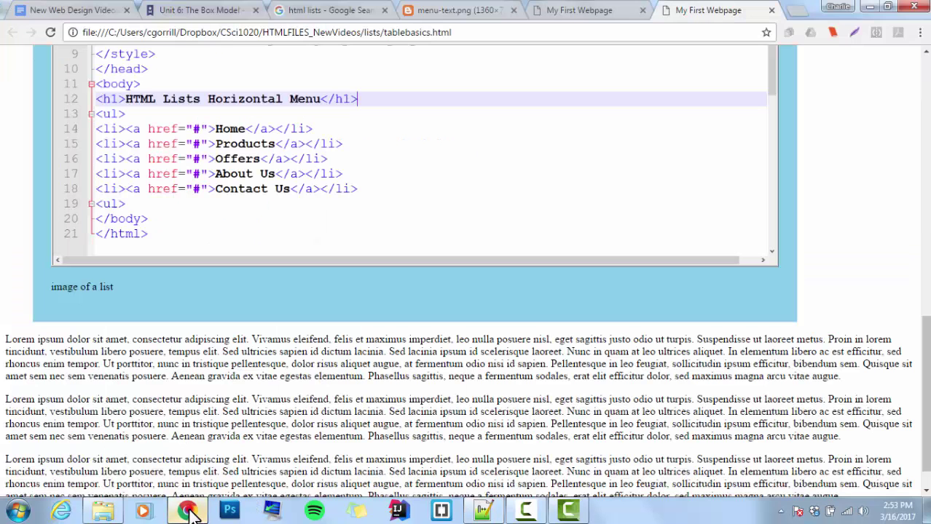
- Reload tablebasics.html in Chrome and inspect the figure with its navy caption
click(51, 32)
scroll(215, 397, up, 3)
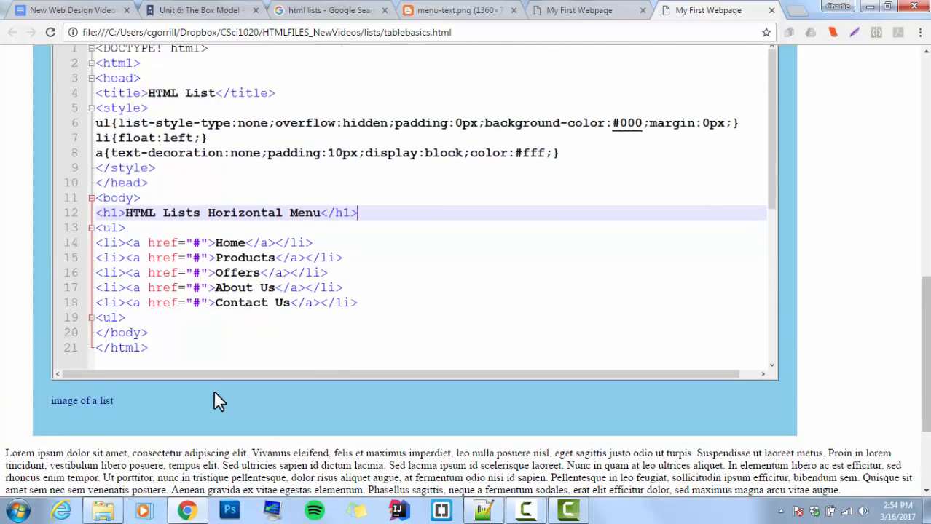
scroll(214, 397, up, 3)
scroll(214, 397, up, 2)
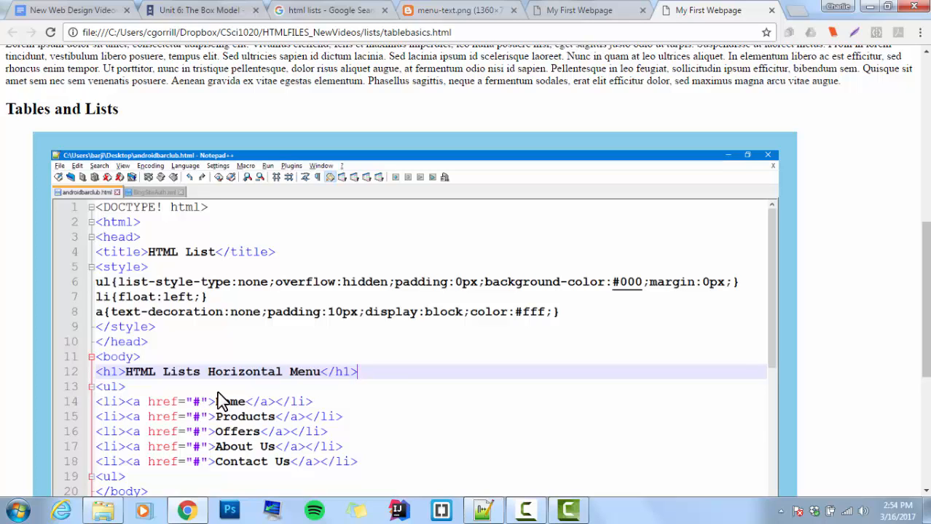
click(61, 109)
scroll(186, 227, down, 3)
scroll(274, 233, up, 5)
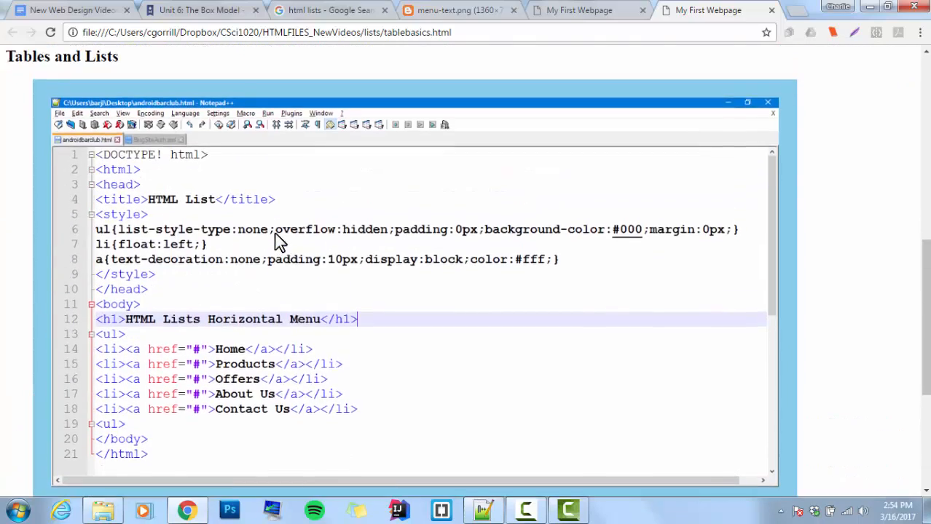
scroll(274, 233, up, 3)
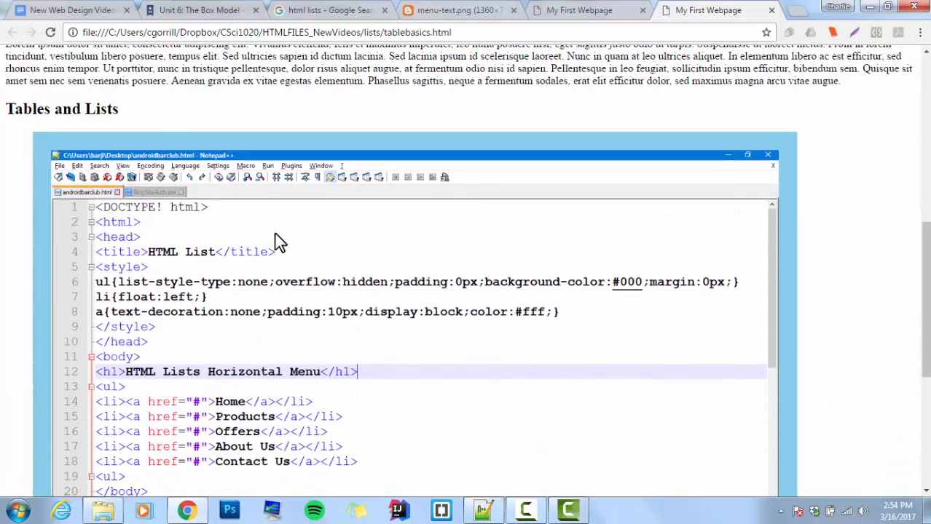